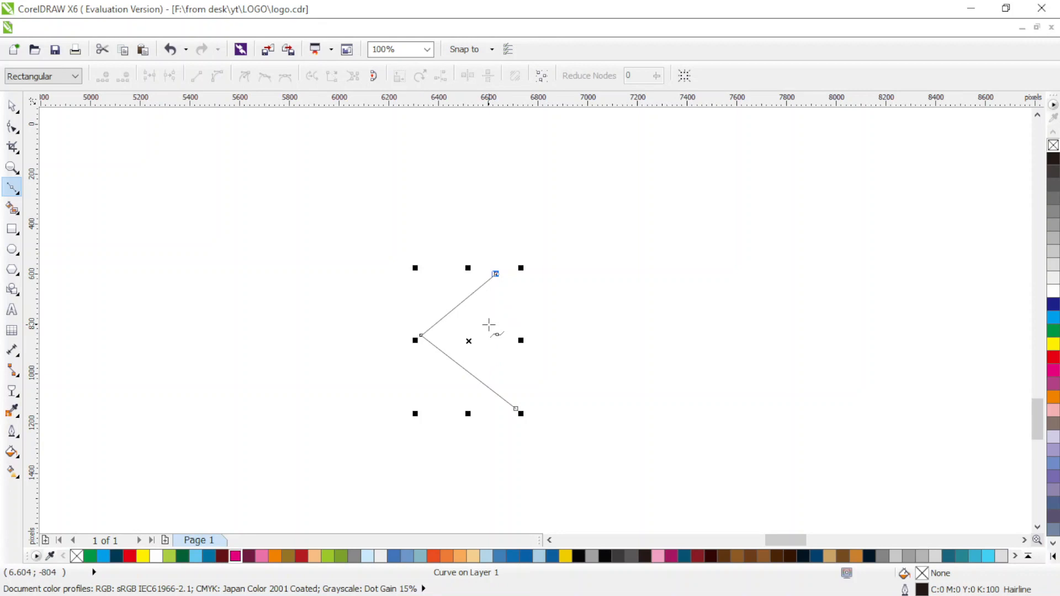
- Complete the closed eight-node flame outline with straight Bezier segments, including a notch between the two upper points
left_click(489, 325)
left_click(526, 348)
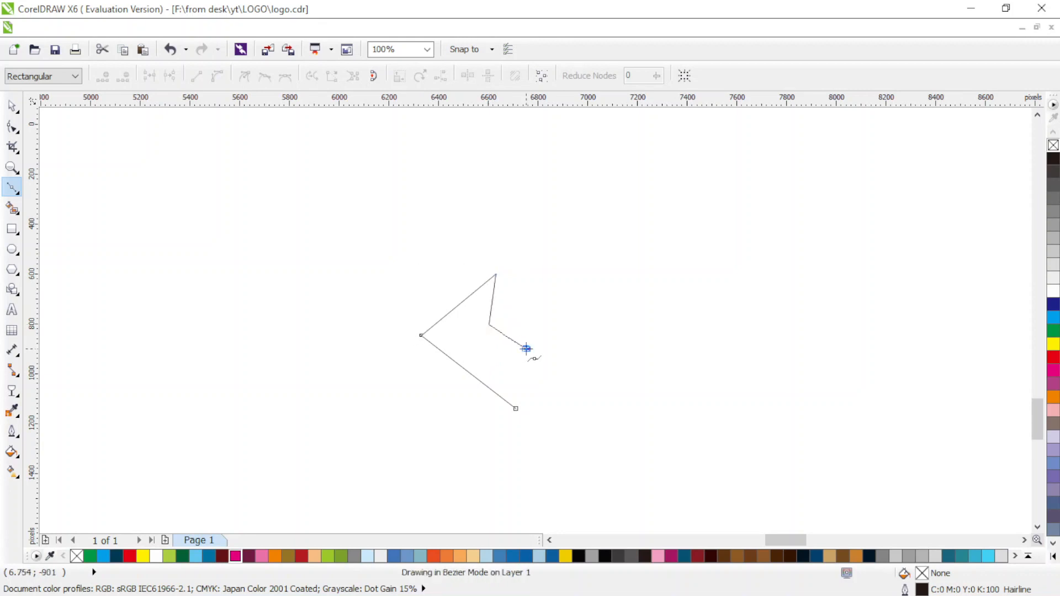
left_click(542, 323)
left_click(538, 303)
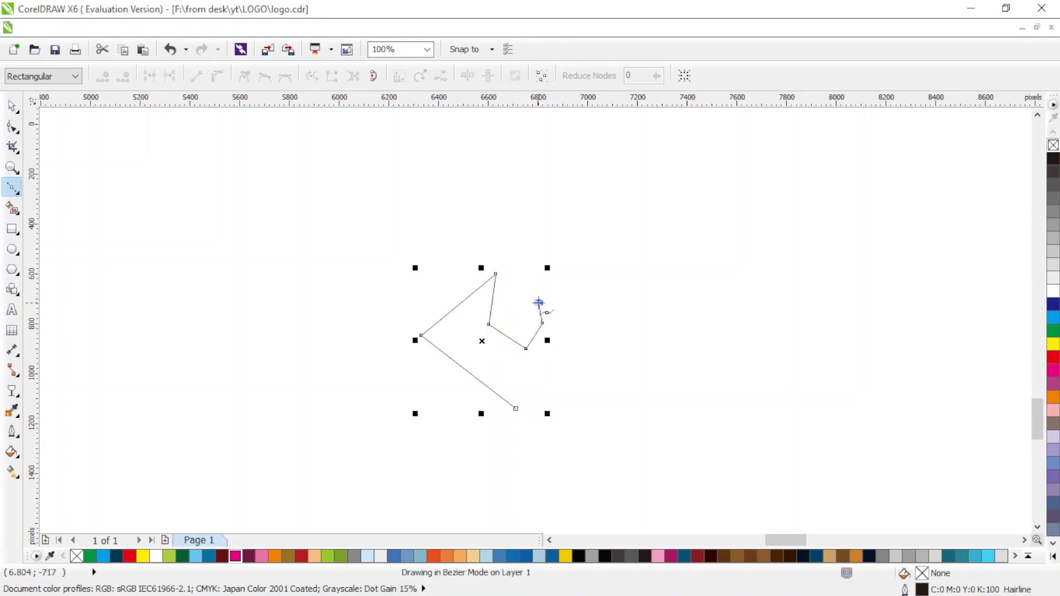
left_click(584, 373)
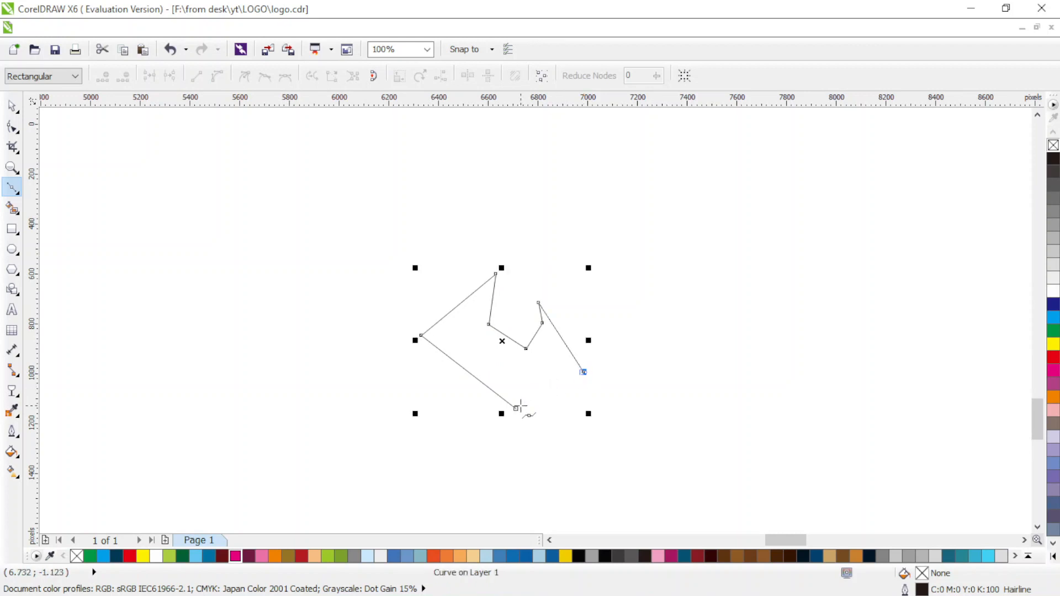
left_click(515, 409)
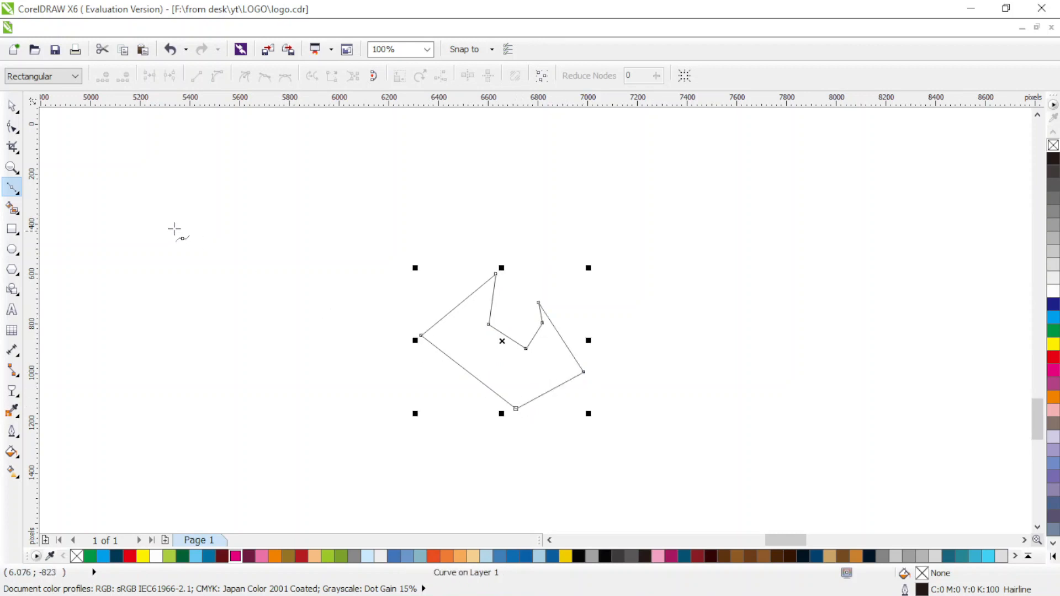
- Convert the outline's segments to curves and smooth its bottom and rightmost nodes
left_click(12, 127)
left_click_drag(390, 206, 605, 434)
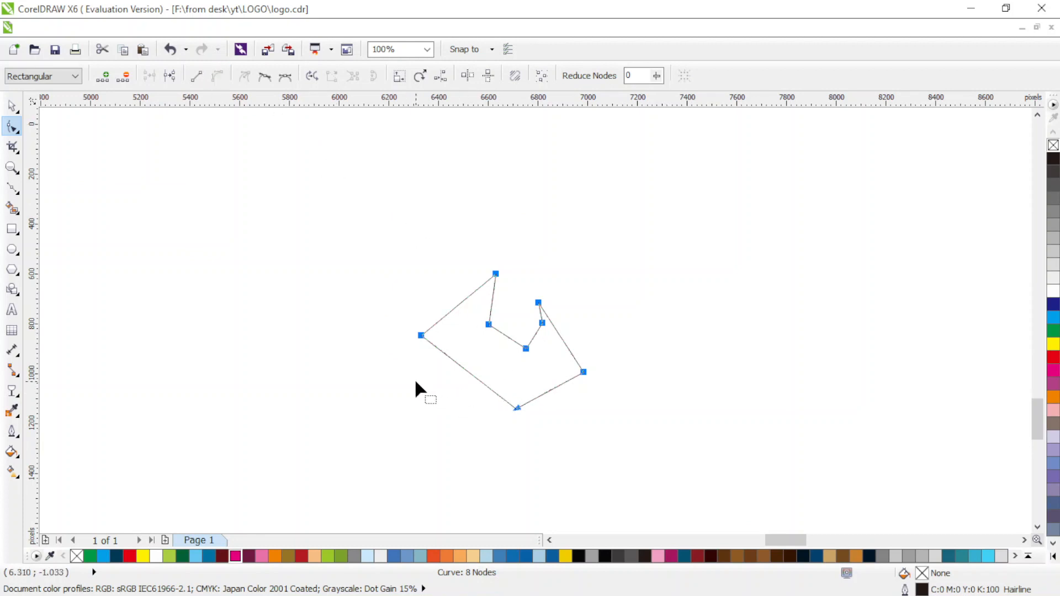
left_click_drag(417, 381, 539, 436)
key("plus")
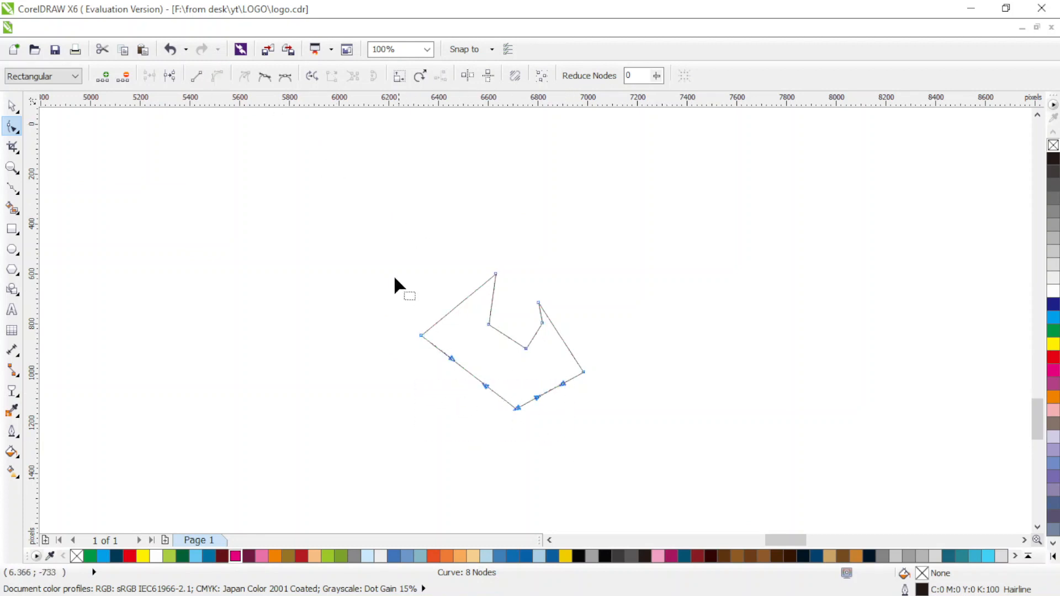
left_click(285, 76)
left_click(585, 373)
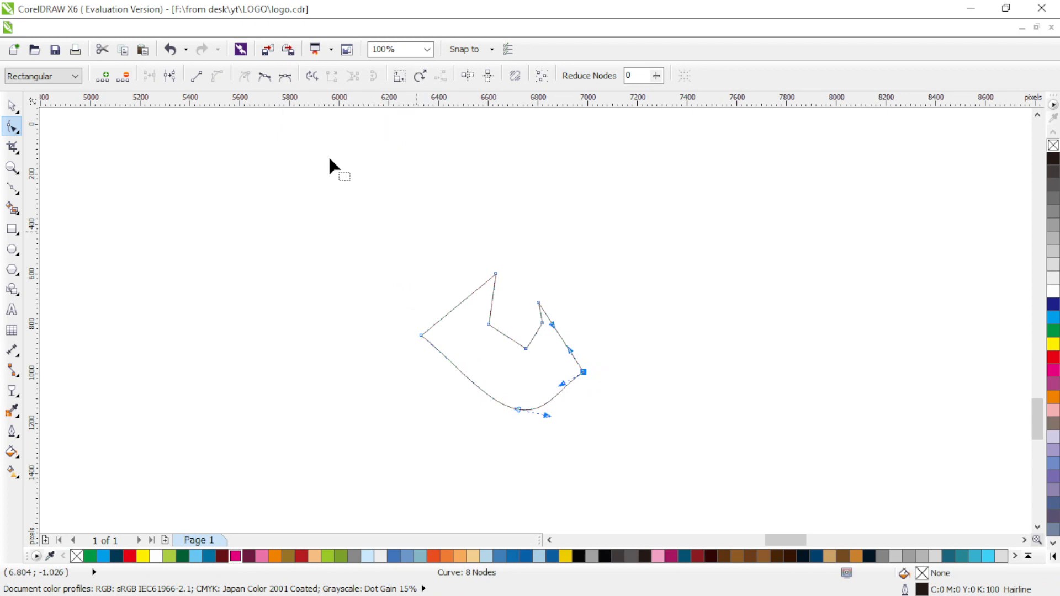
left_click(265, 75)
- Smooth the outline's leftmost node and the three nodes forming the notch
left_click_drag(477, 371, 534, 449)
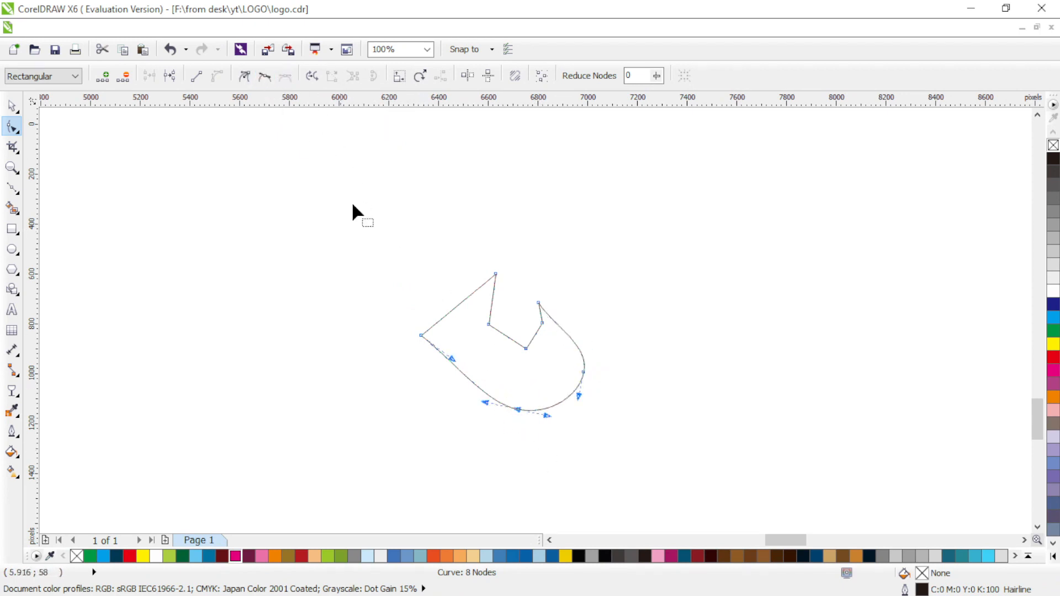
left_click(421, 335)
left_click(265, 76)
left_click(265, 77)
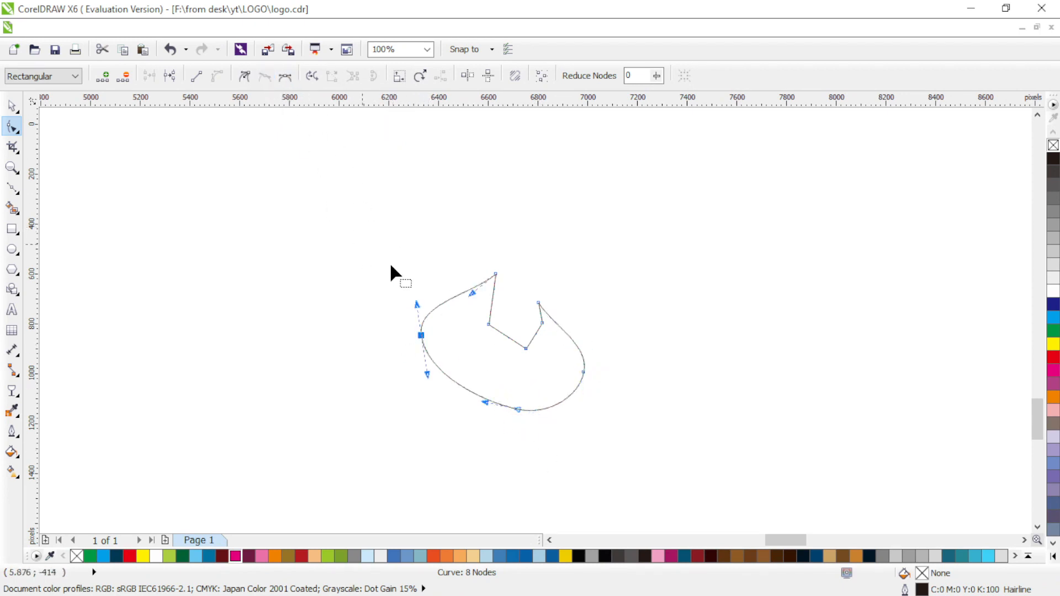
left_click_drag(480, 316, 583, 369)
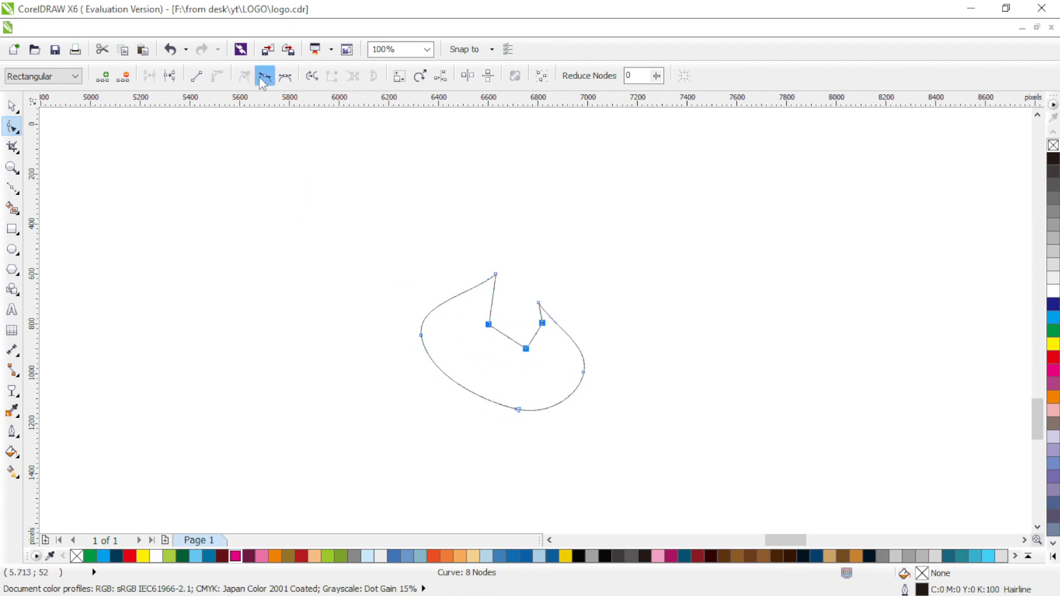
left_click(265, 76)
- Bend the curve at the taller tip and delete the notch's lowest node
left_click_drag(495, 279, 483, 300)
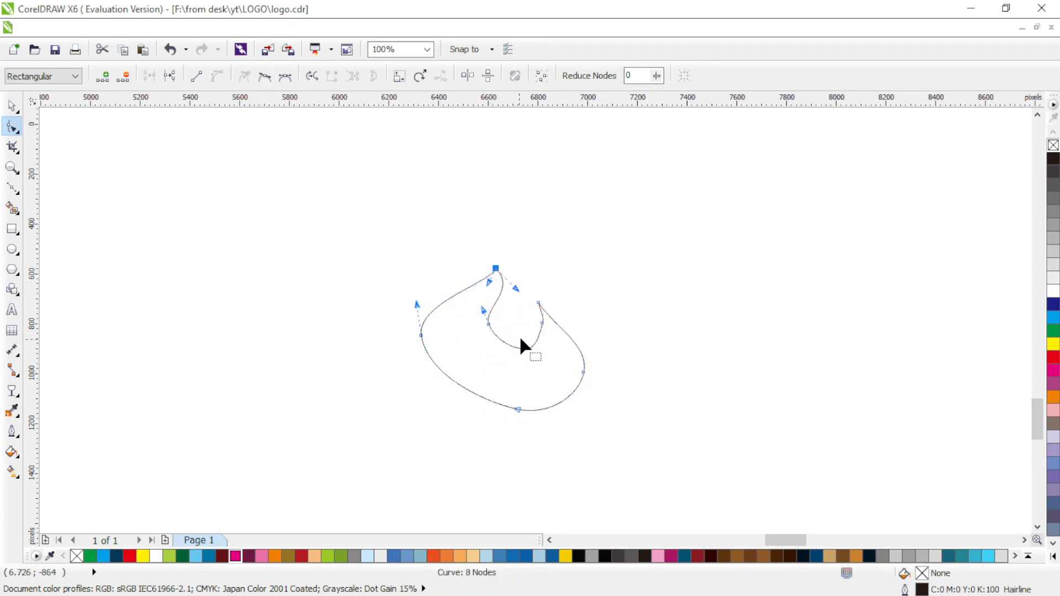
left_click(526, 349)
key("Delete")
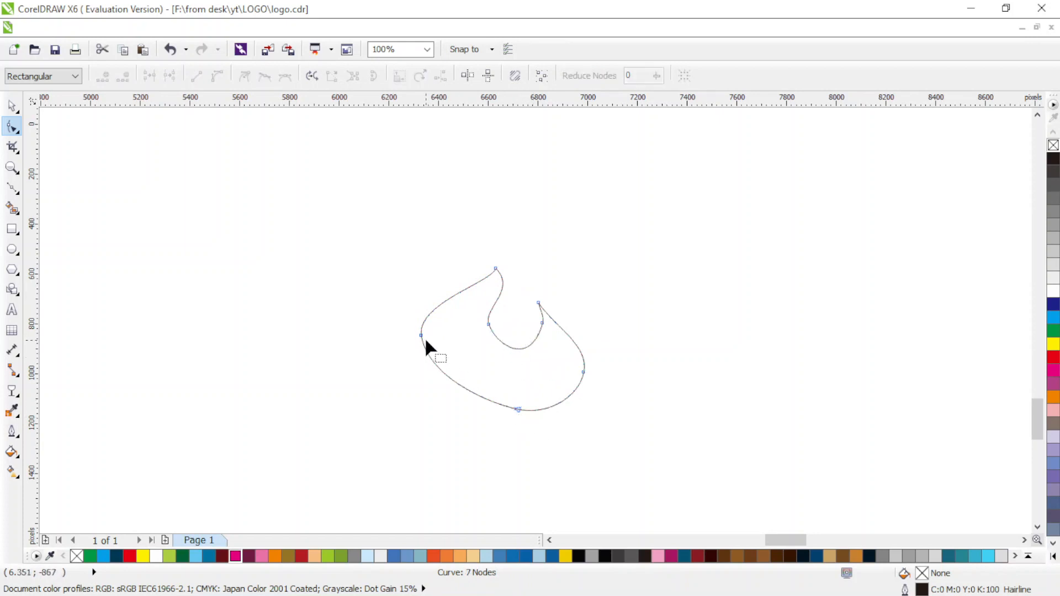
- Move the leftmost node slightly inward, delete the bottom node, and extend the side nodes' handles to round the base
left_click_drag(426, 341, 440, 349)
left_click_drag(447, 393, 433, 427)
left_click_drag(497, 390, 549, 436)
key("Delete")
left_click_drag(623, 350, 576, 457)
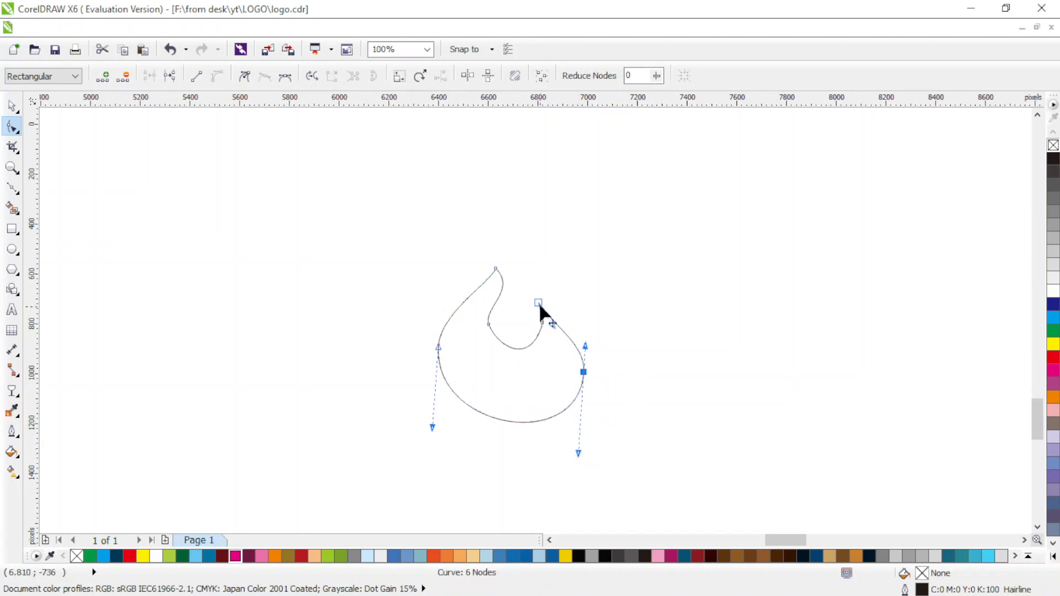
- Move the taller tip about 69 px right and 203 px up, and reshape the shorter tip and notch into flowing curves
left_click_drag(495, 269, 512, 218)
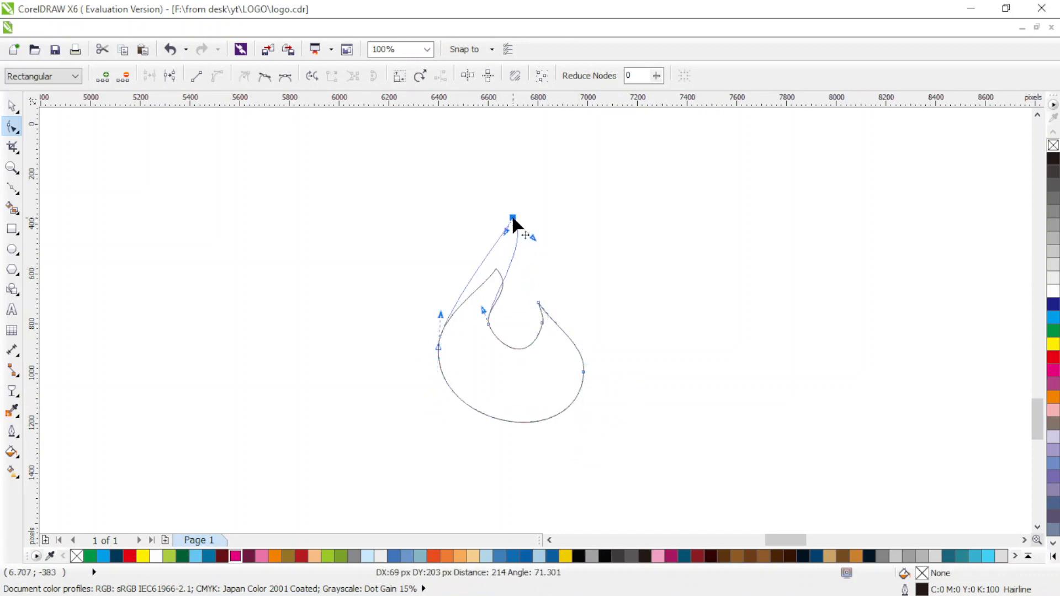
left_click_drag(534, 260, 542, 317)
left_click(553, 326)
left_click(585, 343)
left_click_drag(531, 357, 554, 357)
left_click_drag(496, 332, 517, 285)
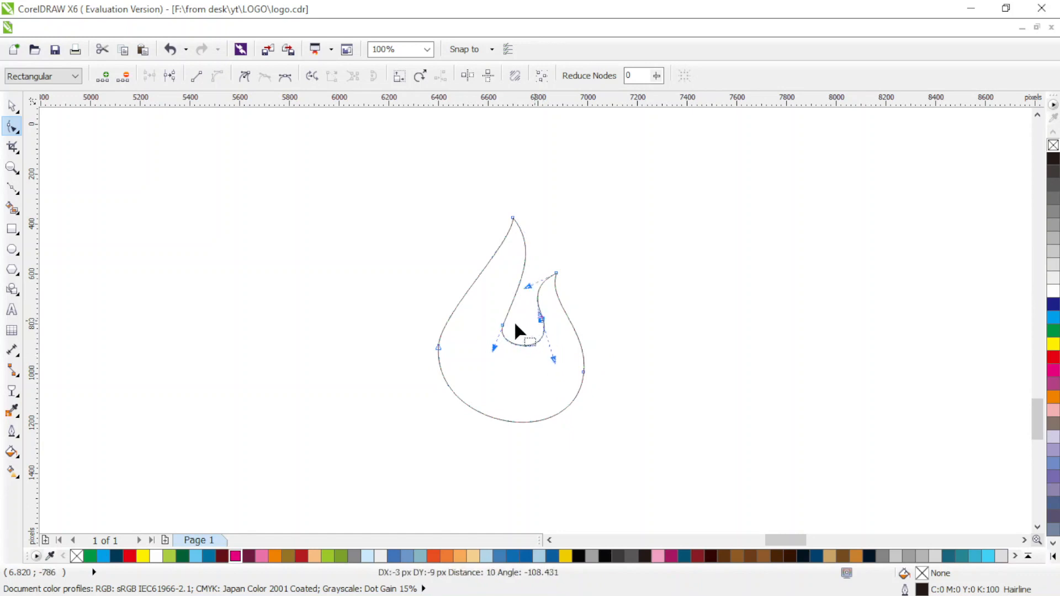
- Raise the nodes on both sides of the notch to make it shallower, and shift the shorter tip slightly outward
left_click_drag(502, 325, 506, 297)
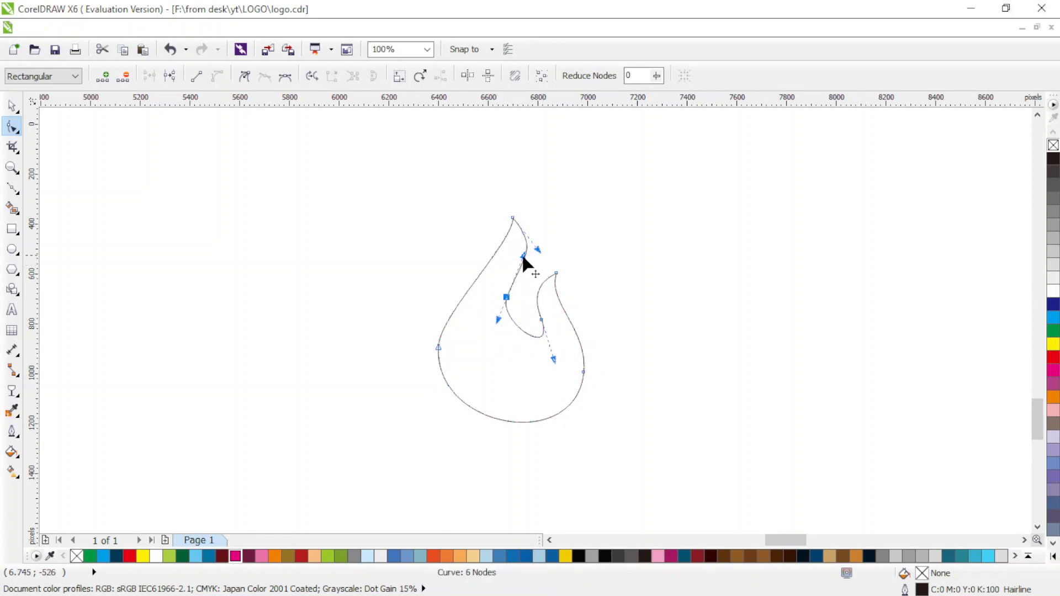
left_click_drag(523, 257, 518, 281)
left_click_drag(553, 360, 559, 264)
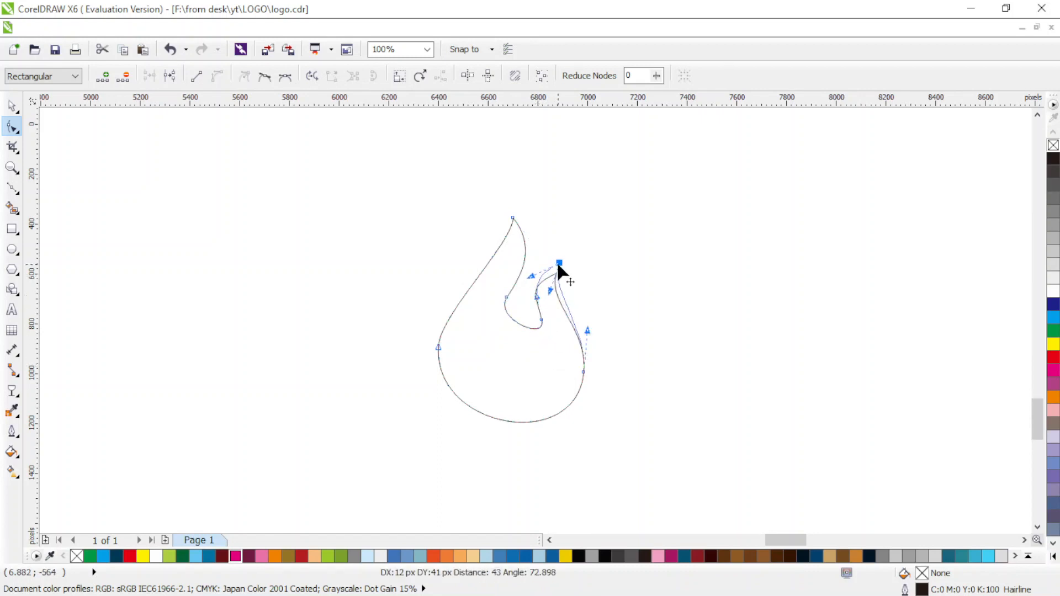
left_click_drag(540, 320, 549, 283)
left_click(561, 267)
left_click(511, 297)
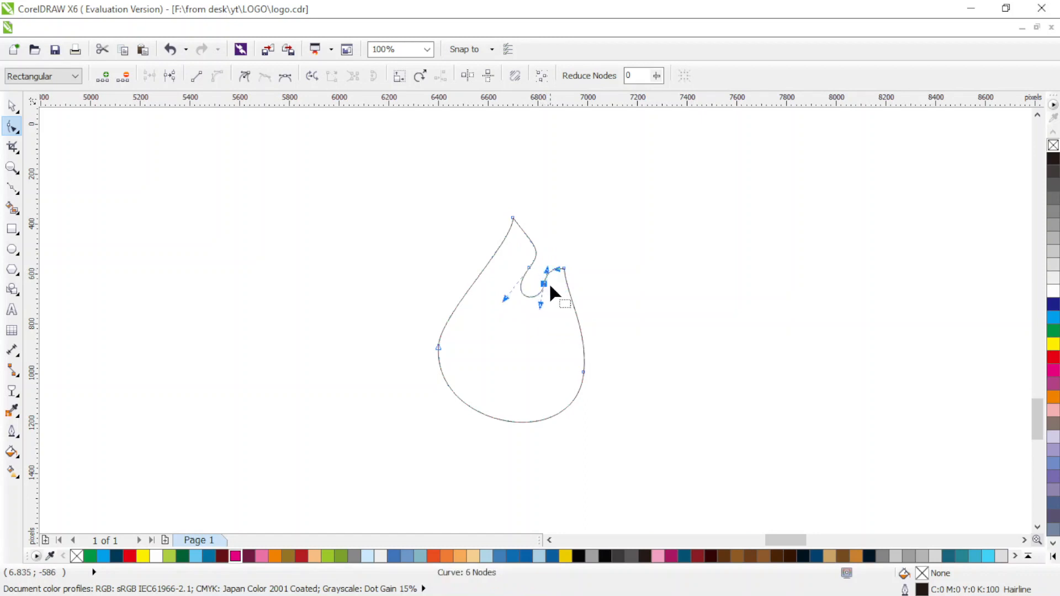
- Replace the two side nodes of the notch with a single node at its base, and adjust the handles for a smooth dip
left_click(544, 285)
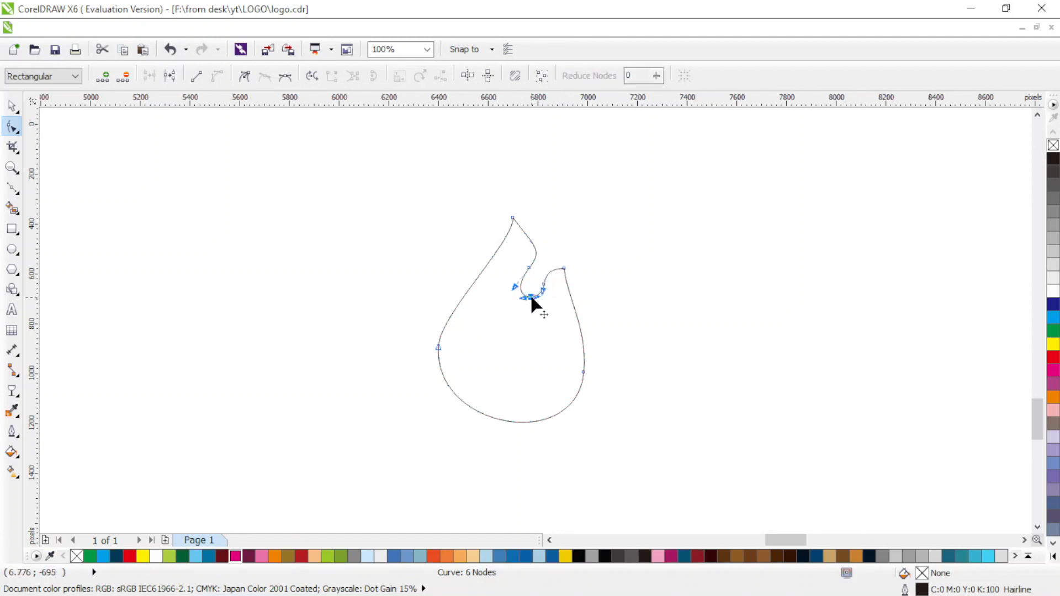
double_click(528, 266)
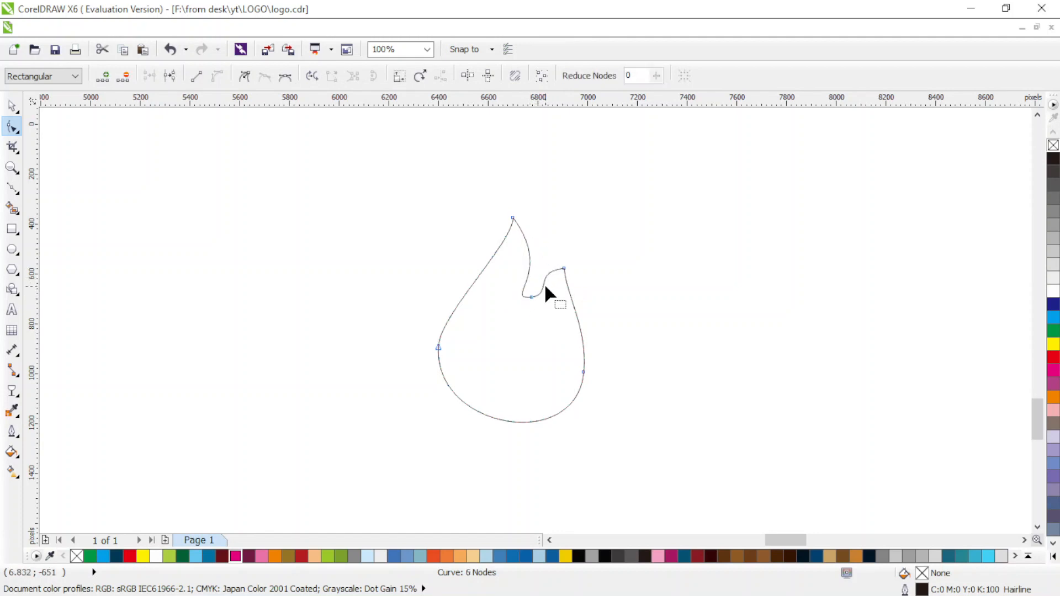
double_click(545, 283)
left_click(531, 297)
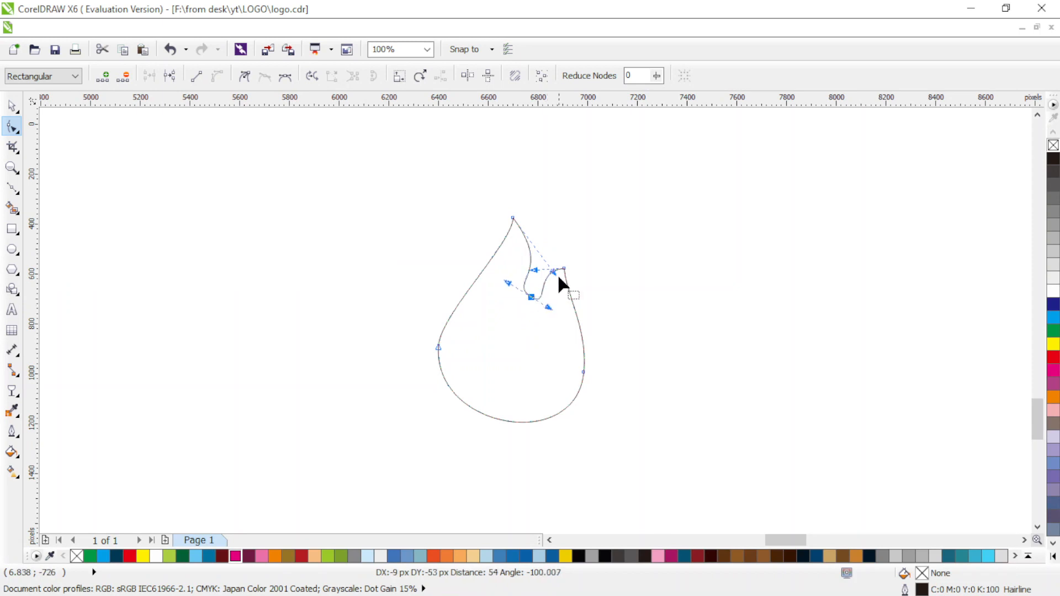
mouse_move(553, 271)
left_mouse_down()
mouse_move(551, 249)
mouse_move(558, 271)
left_mouse_up()
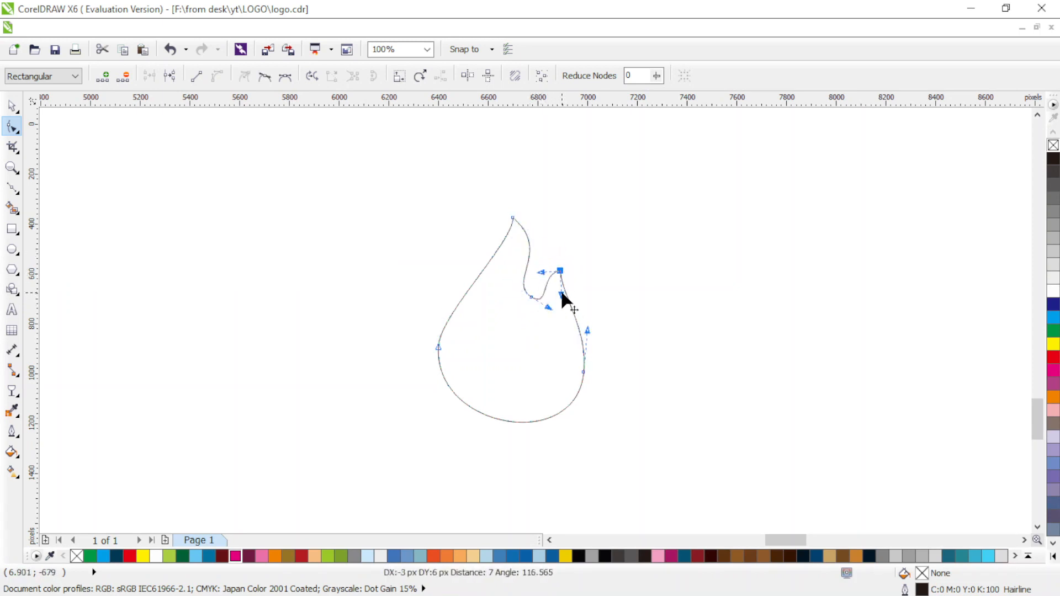
mouse_move(548, 306)
left_mouse_down()
mouse_move(513, 288)
mouse_move(538, 274)
mouse_move(559, 287)
mouse_move(549, 303)
left_mouse_up()
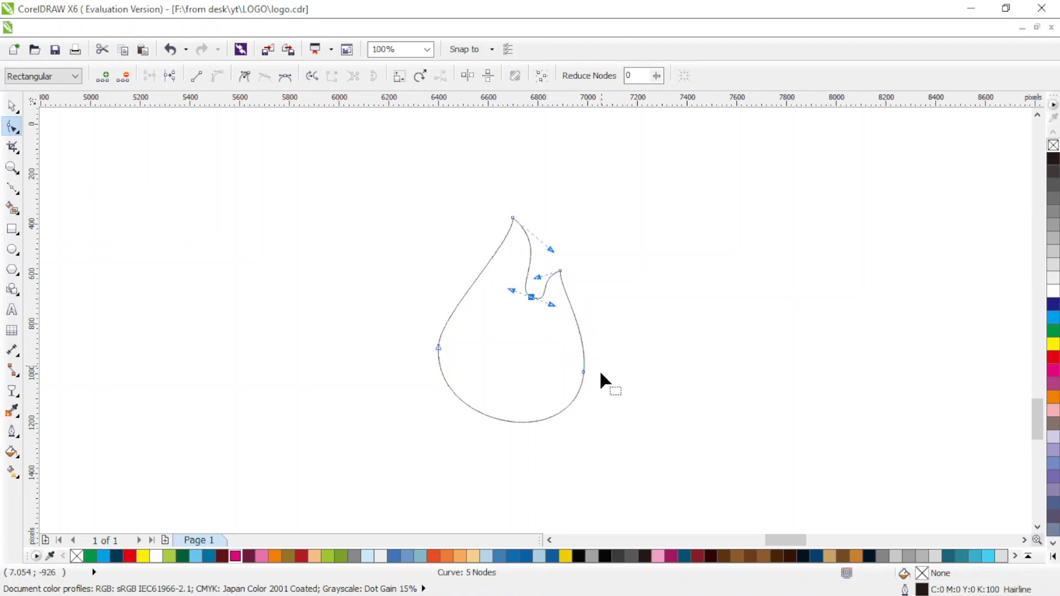
- Refine the curves of the flame's right and left sides and nudge the shorter tip up and outward
left_click(585, 374)
left_click_drag(587, 337, 594, 324)
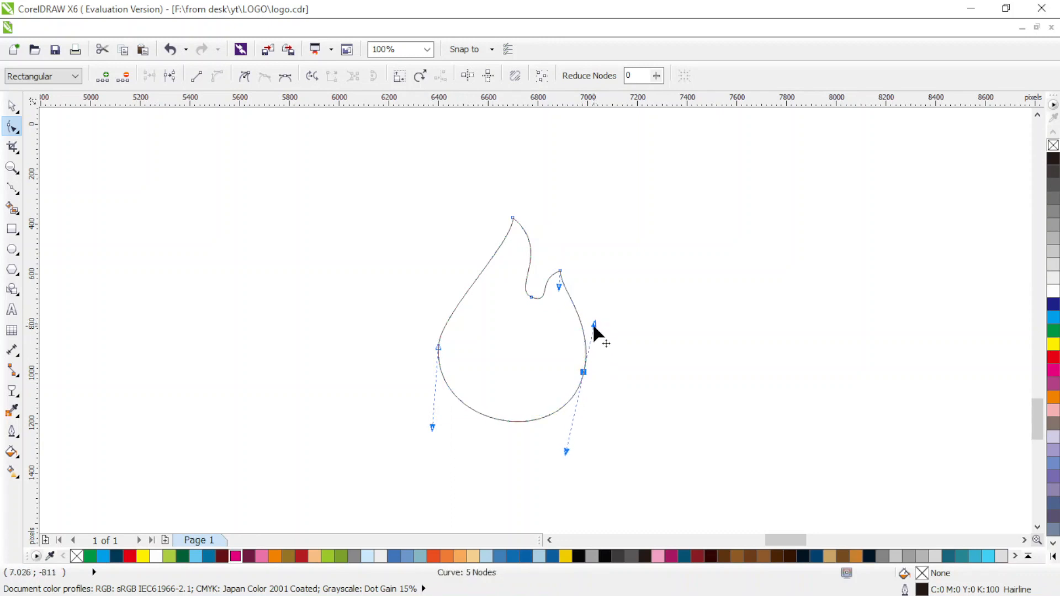
left_click_drag(561, 271, 564, 266)
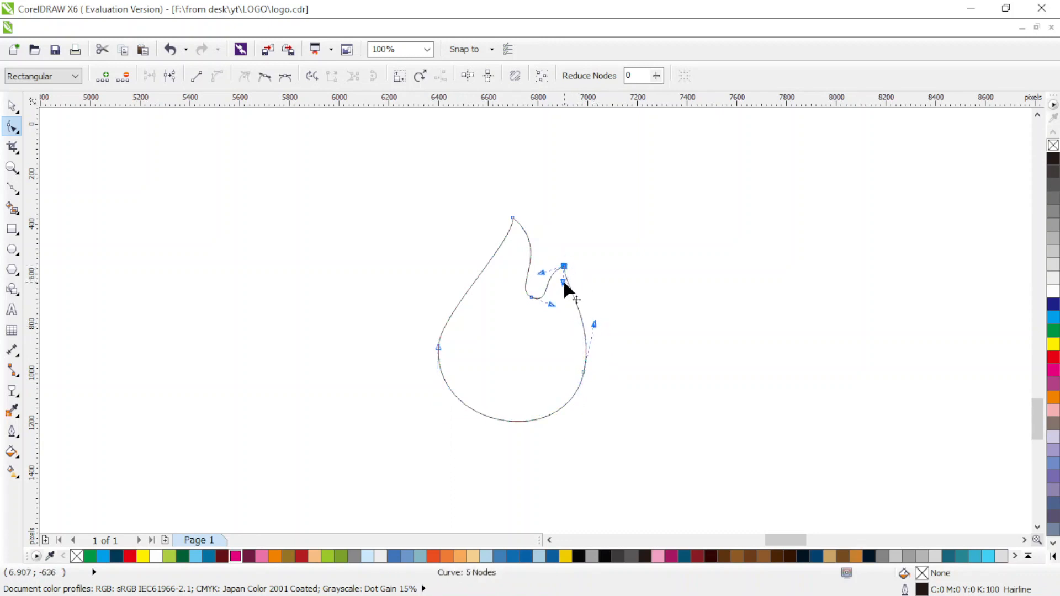
left_click(438, 348)
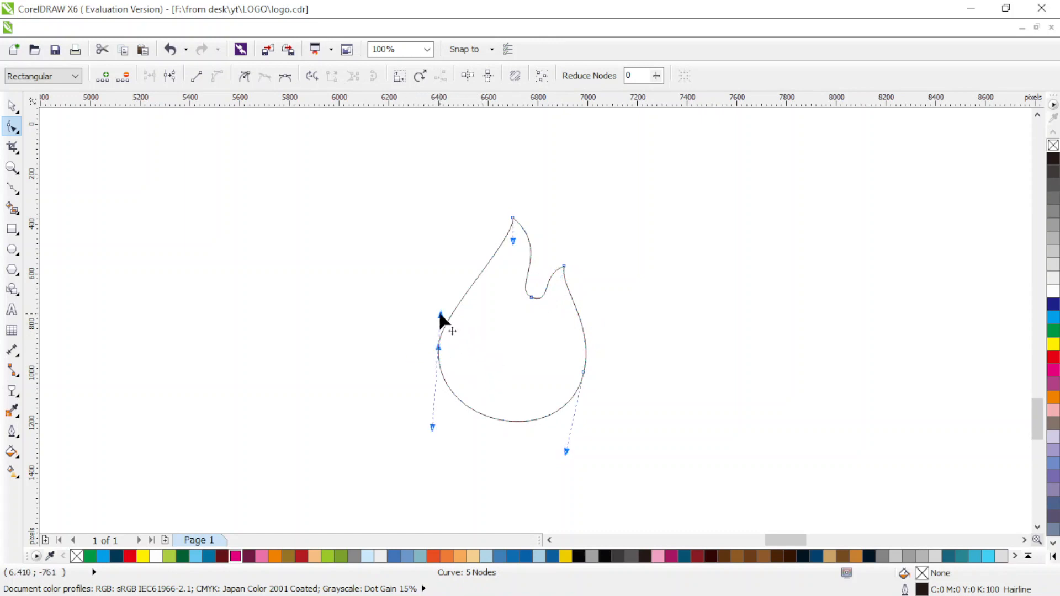
left_click_drag(440, 316, 443, 299)
- Shift the taller tip slightly up and to the left, and adjust its handles to curve both edges
left_click_drag(513, 219, 506, 212)
mouse_move(544, 242)
left_mouse_down()
mouse_move(516, 243)
mouse_move(530, 252)
left_mouse_up()
left_click(521, 242)
left_click(505, 212)
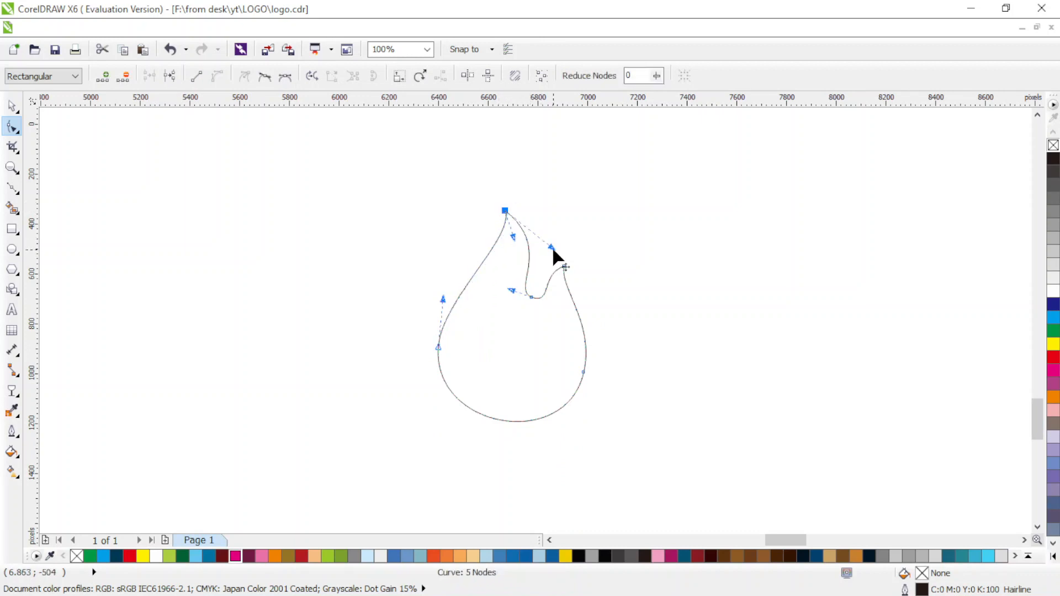
- Enlarge the flame to about 128.1%, rotate it about 9.4°, and reposition it higher in the drawing
left_click(12, 105)
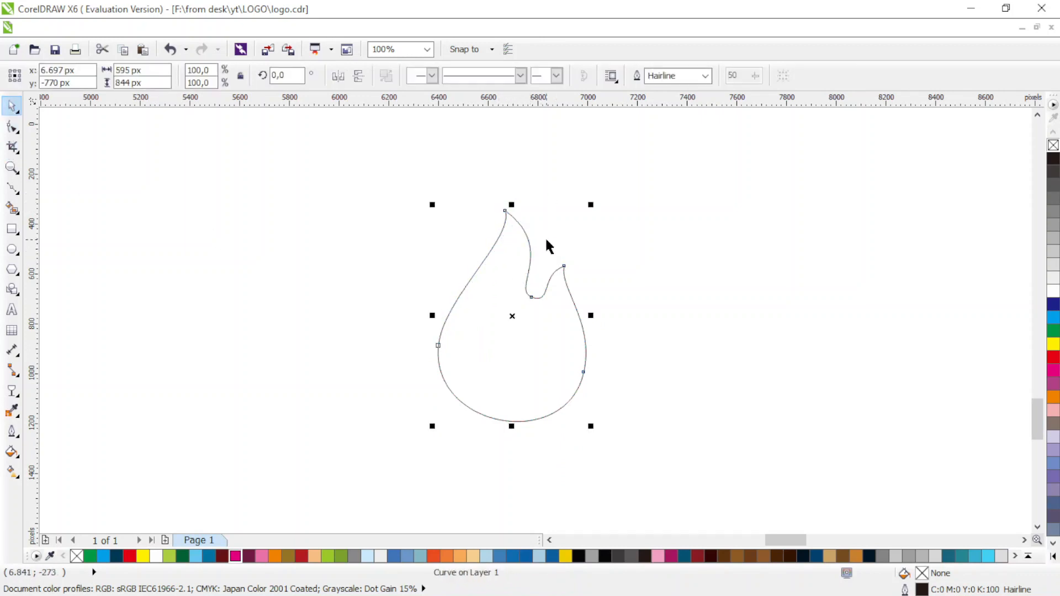
left_click_drag(588, 207, 587, 158)
left_click(570, 301)
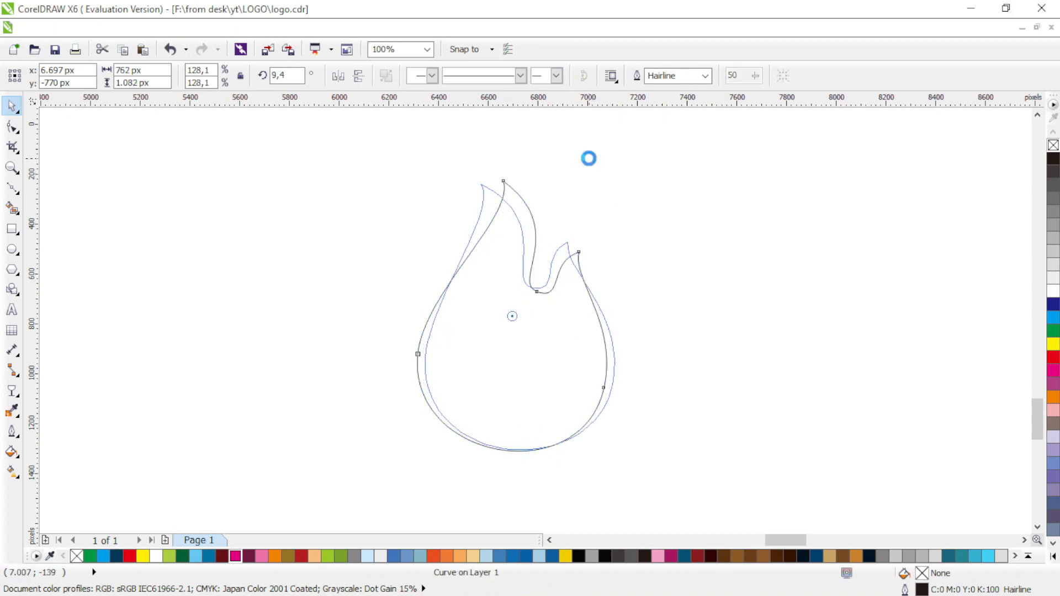
left_click(587, 309)
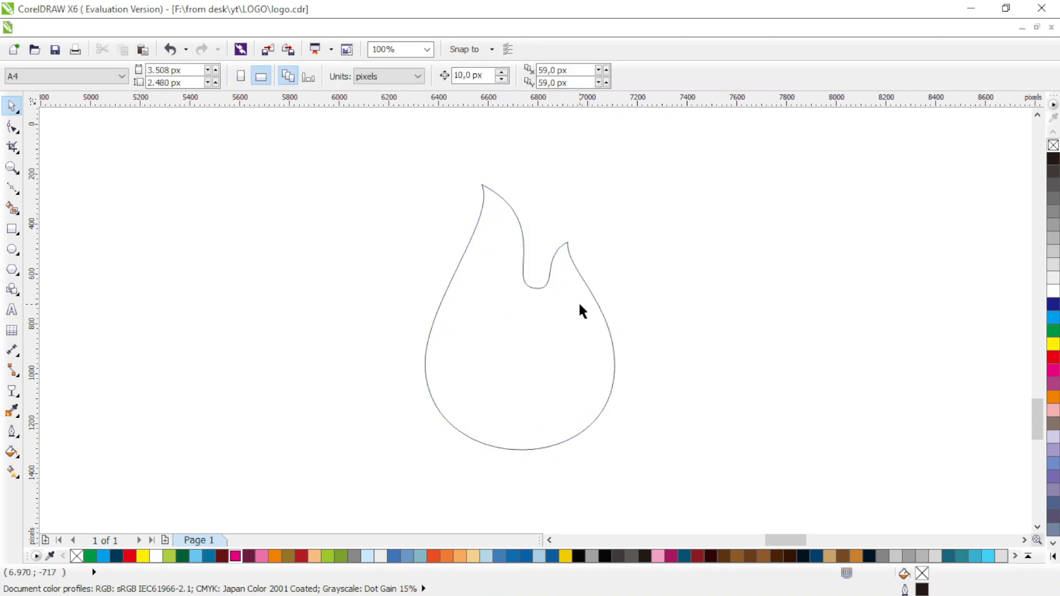
left_click_drag(579, 304, 584, 248)
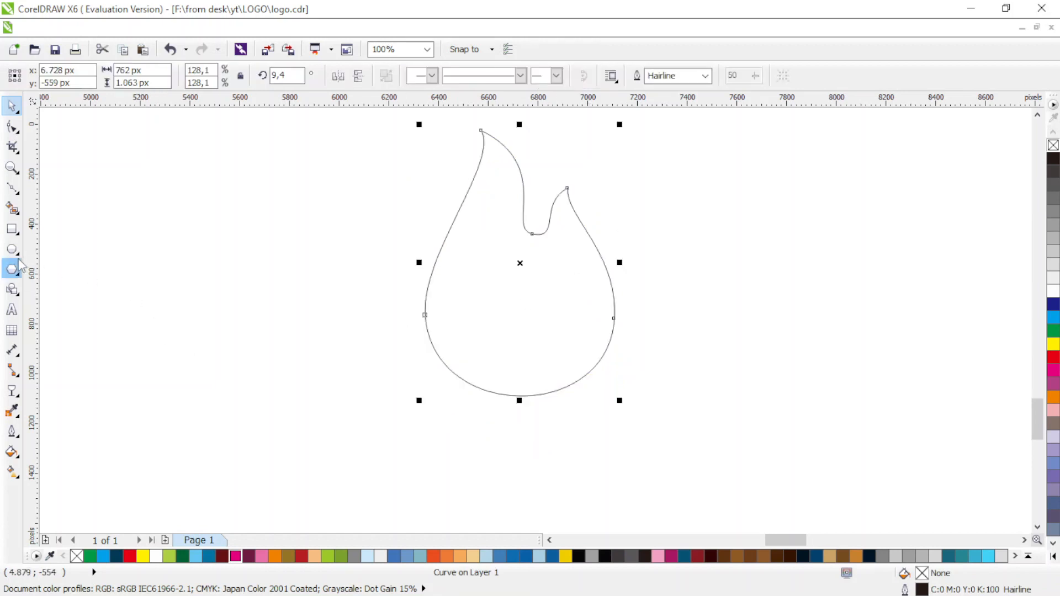
- Draw an open three-node Bezier line from the flame's bottom edge up into its lower interior
left_click(12, 188)
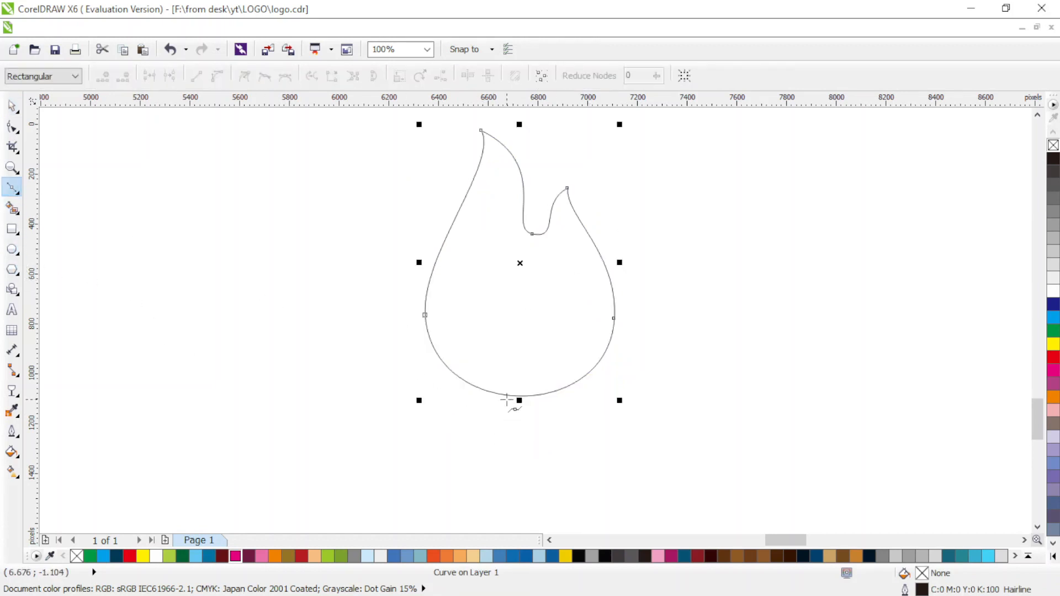
left_click(500, 397)
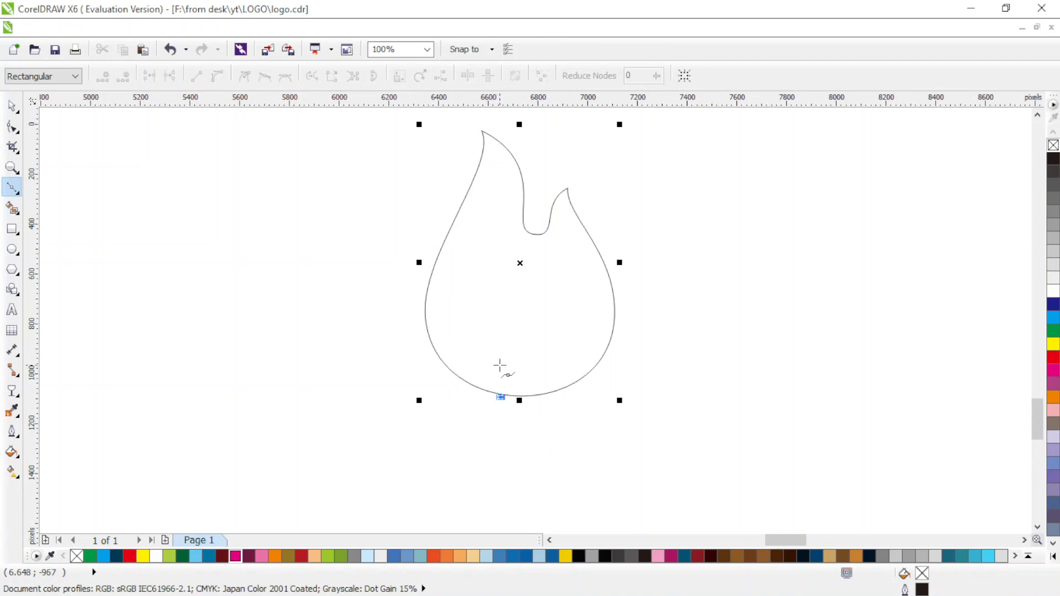
left_click(484, 348)
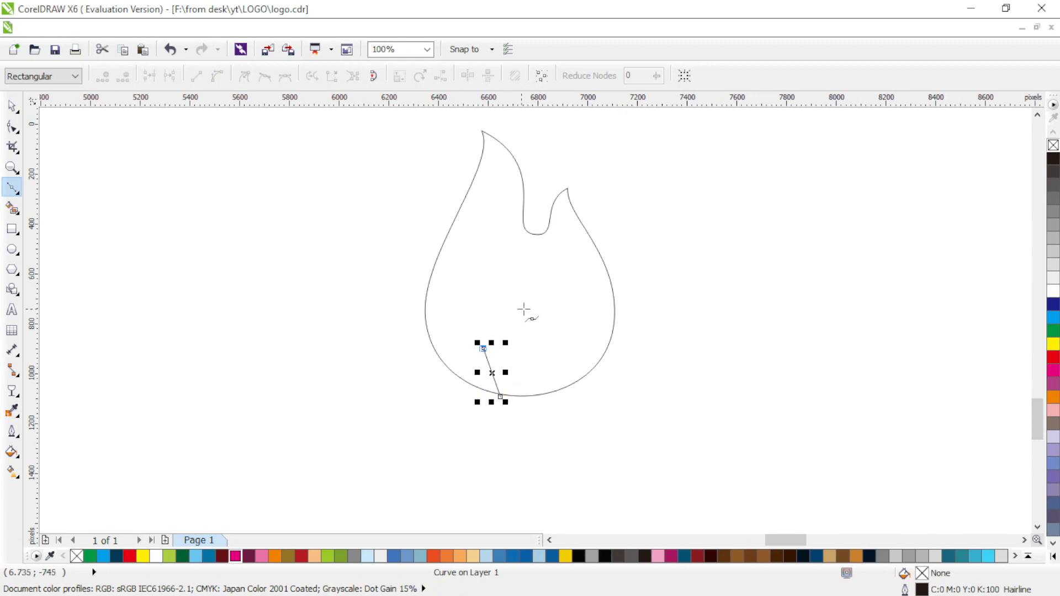
left_click(523, 310)
- Convert the inner line to a smooth S-shaped curve and adjust its end nodes near the flame's base and interior
key("F10")
left_click_drag(511, 288, 488, 365)
left_click(217, 75)
left_click(265, 76)
left_click_drag(524, 309, 481, 333)
left_click_drag(500, 398, 503, 400)
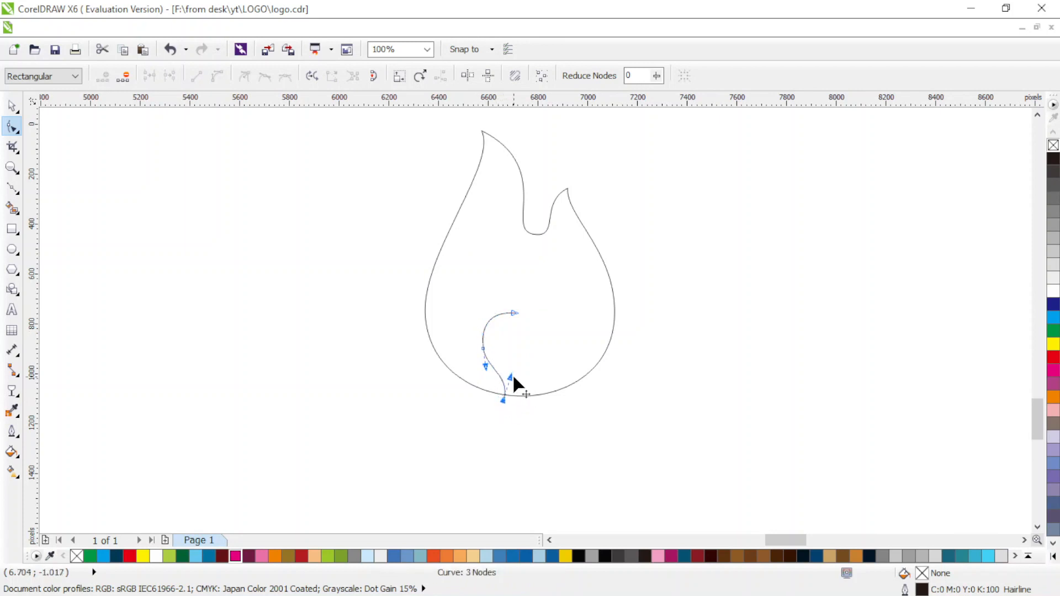
- Duplicate the inner S-shaped curve beside the original and mirror the copy horizontally to form the opposite half of a bulb
left_click(12, 105)
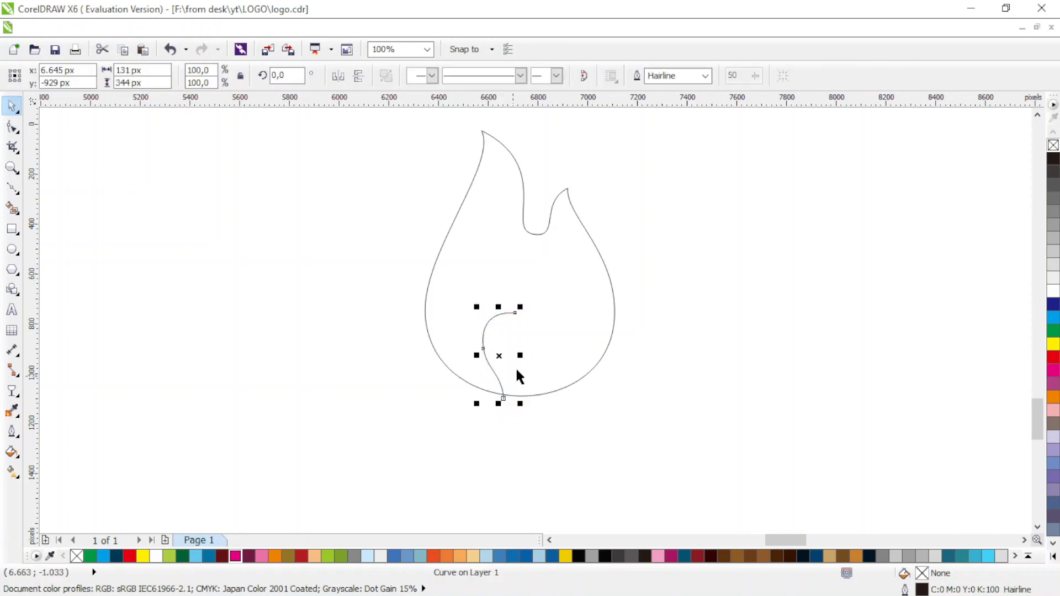
left_click_drag(498, 355, 547, 349)
right_click(561, 354)
left_click(338, 76)
left_click(476, 346, "shift")
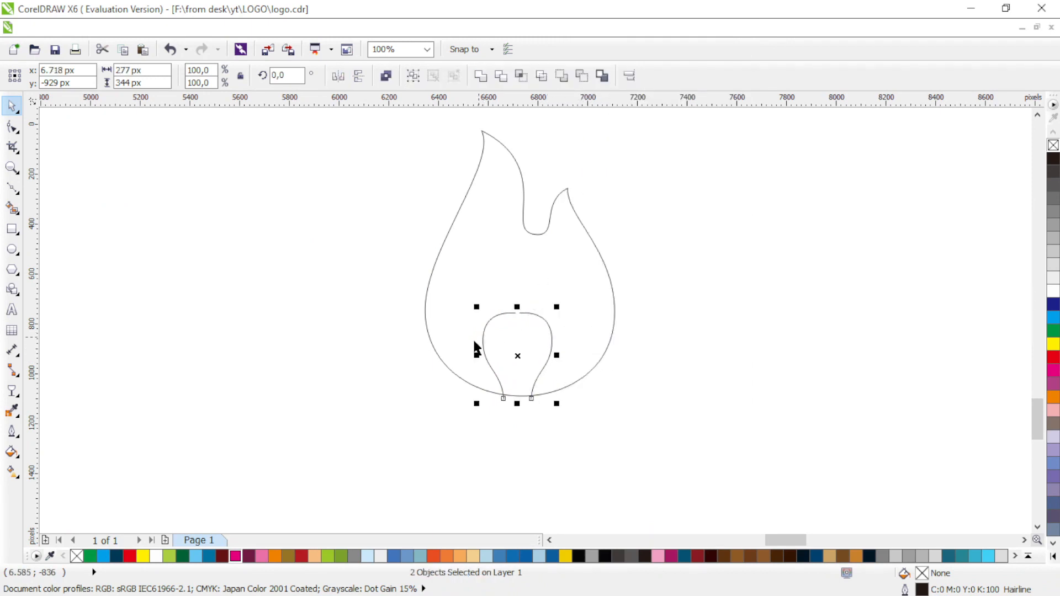
- Combine the two mirrored curves, join their upper end nodes, and make the joined node smooth
left_click(386, 76)
left_click(12, 127)
left_click_drag(474, 286, 525, 316)
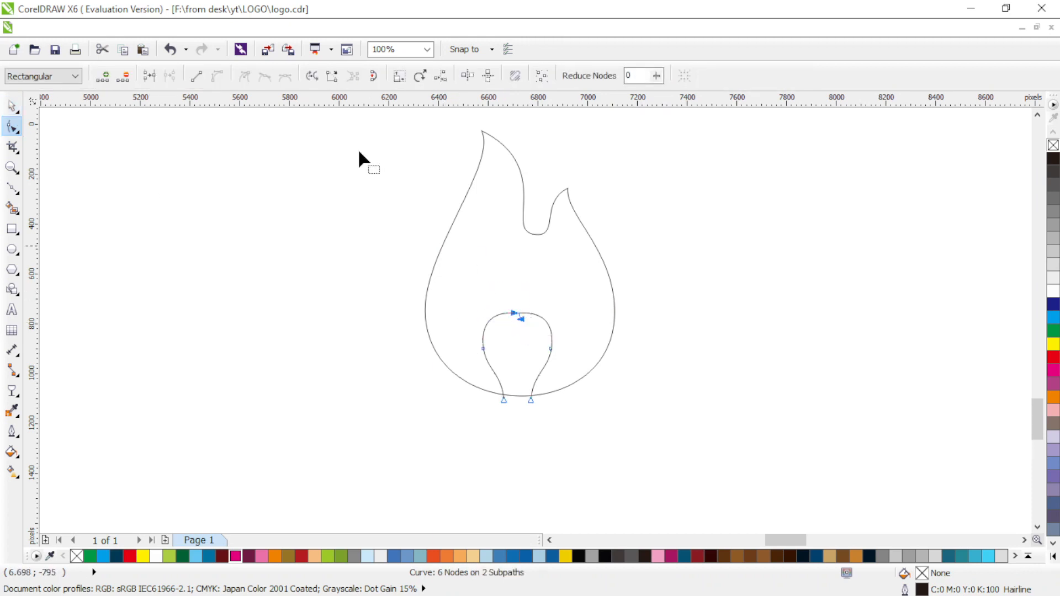
left_click(149, 75)
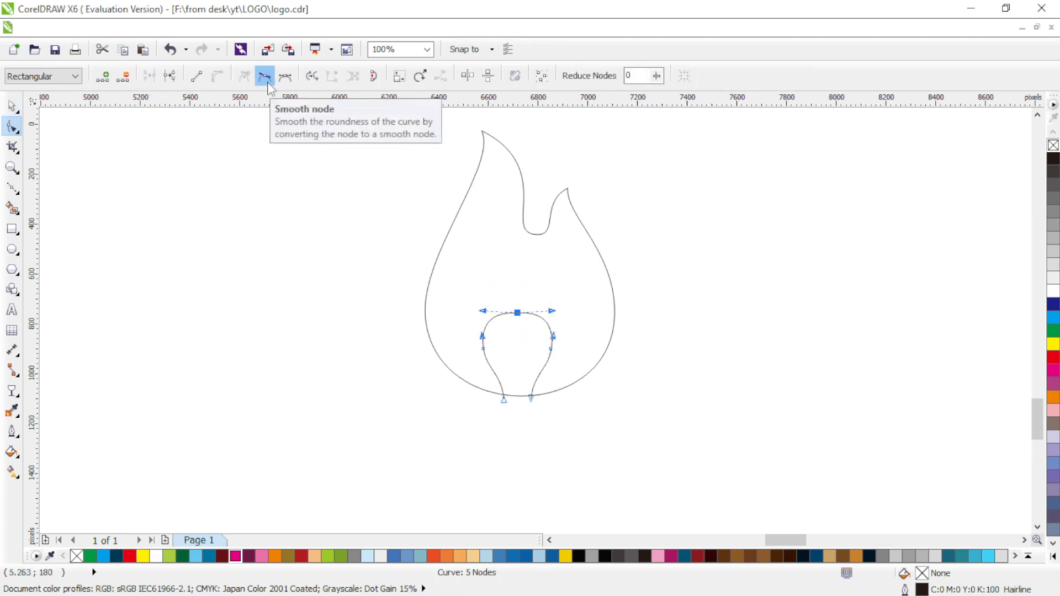
left_click(264, 77)
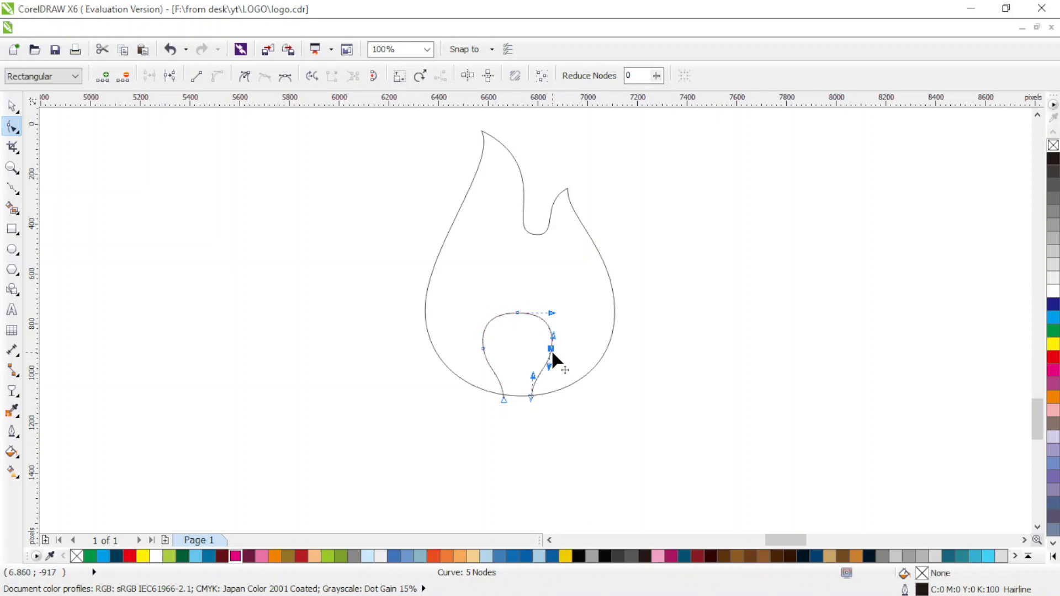
- Adjust the curve handles to round the bulb's top, and scale the bulb proportionally to about 111.8%
left_click_drag(552, 313, 495, 313)
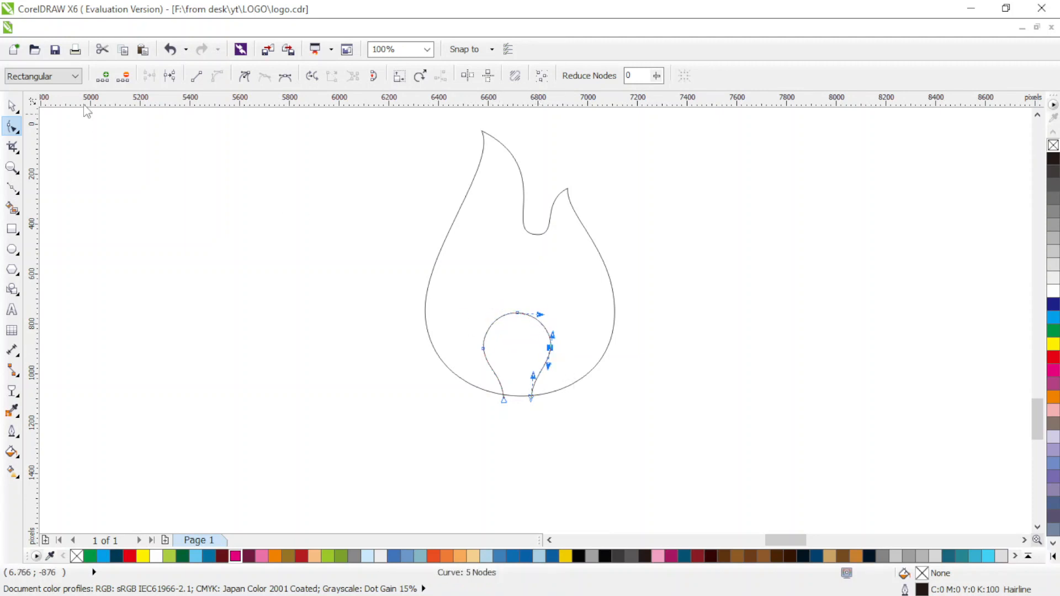
left_click(12, 105)
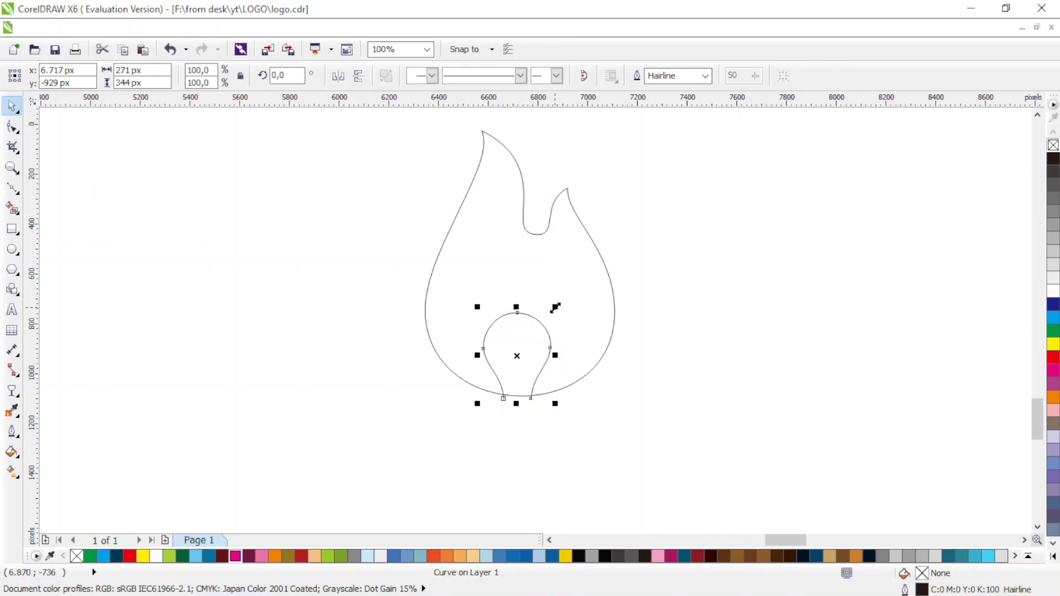
left_click_drag(555, 307, 573, 297)
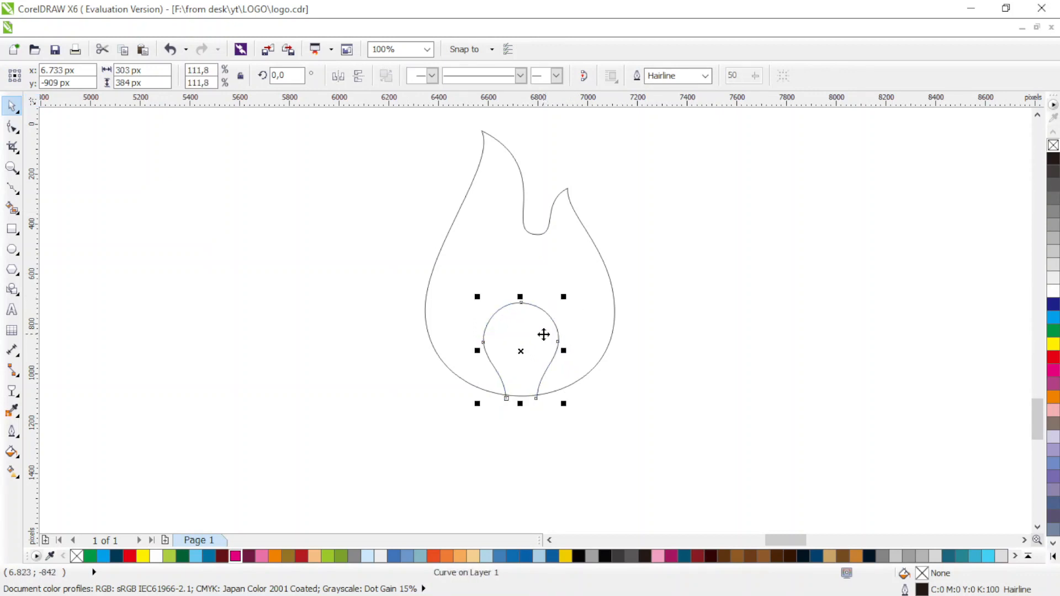
- Close the bulb's open base with a Bezier segment and shape it into a shallow downward curve
left_click(12, 188)
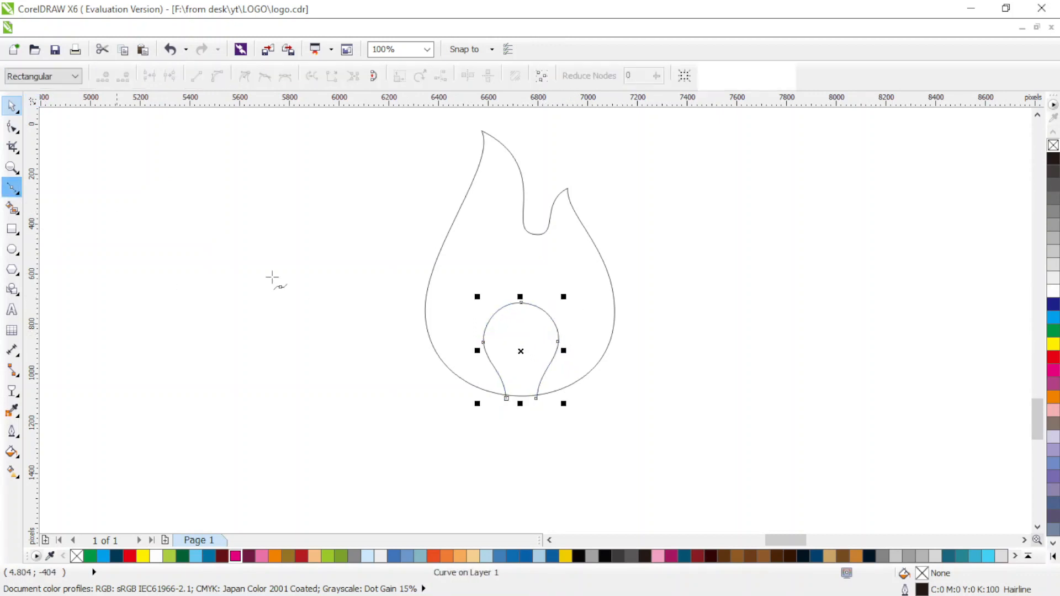
left_click(507, 399)
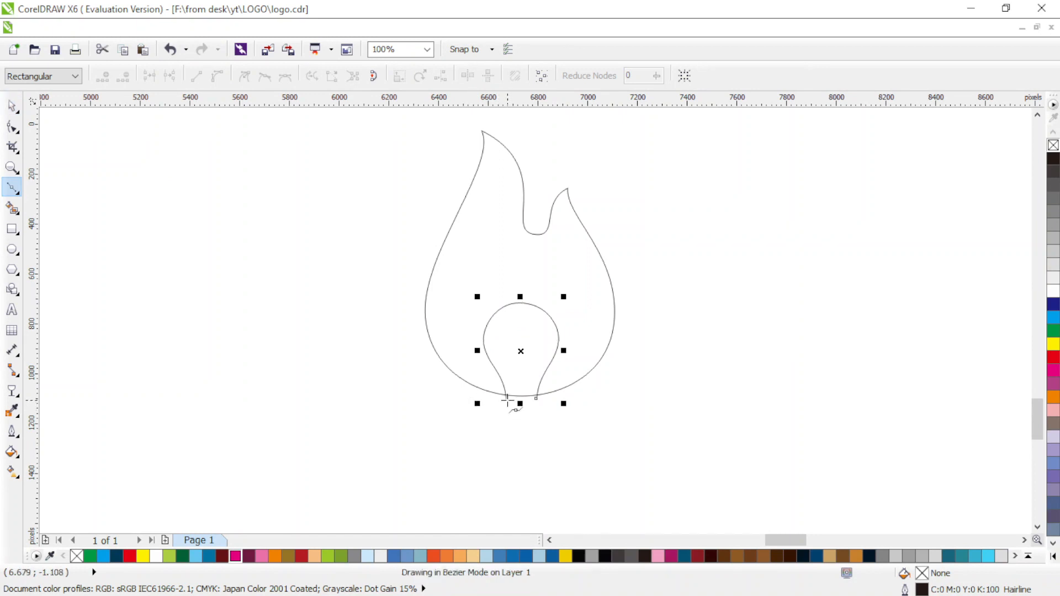
left_click(536, 399)
left_click(12, 105)
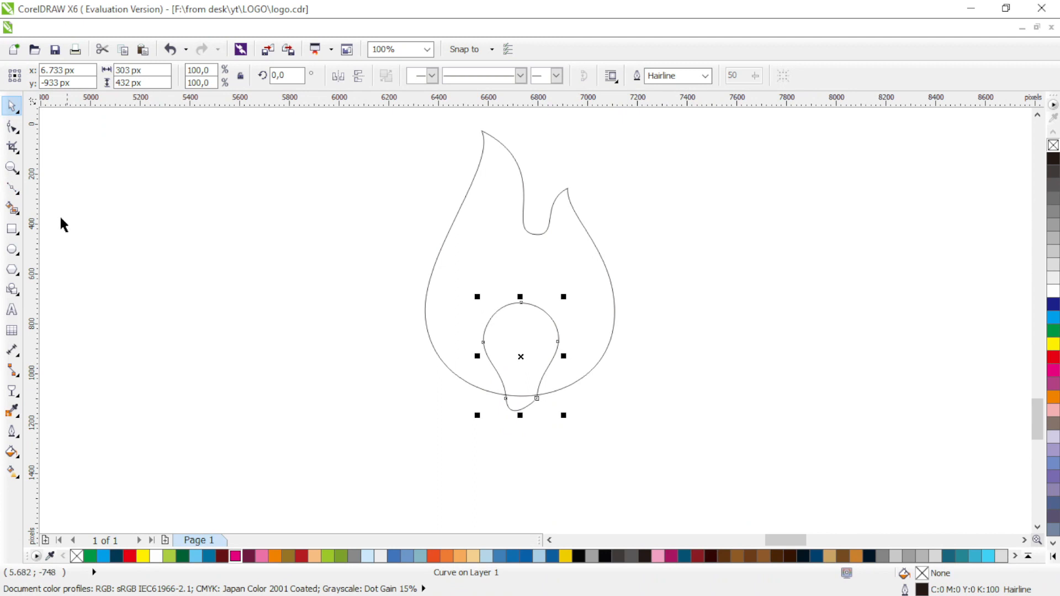
left_click(11, 126)
left_click_drag(489, 389, 560, 445)
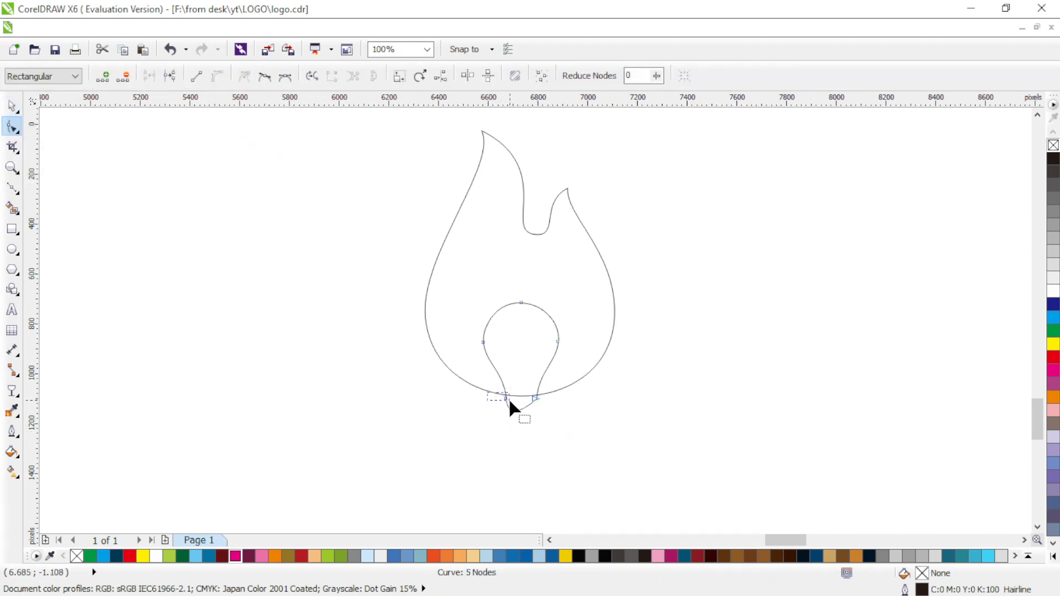
left_click_drag(510, 423, 517, 411)
- Draw a rectangle about 162 × 34 px below the bulb, round its corners to 17 px, and convert it to curves
left_click(12, 229)
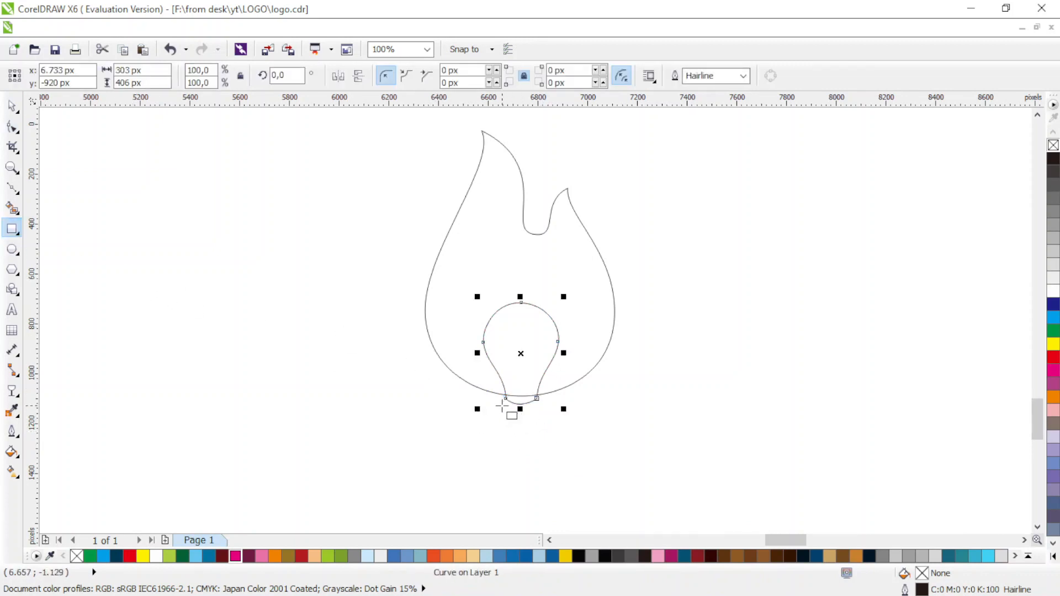
left_click_drag(505, 405, 630, 421)
key("F10")
left_click(12, 105)
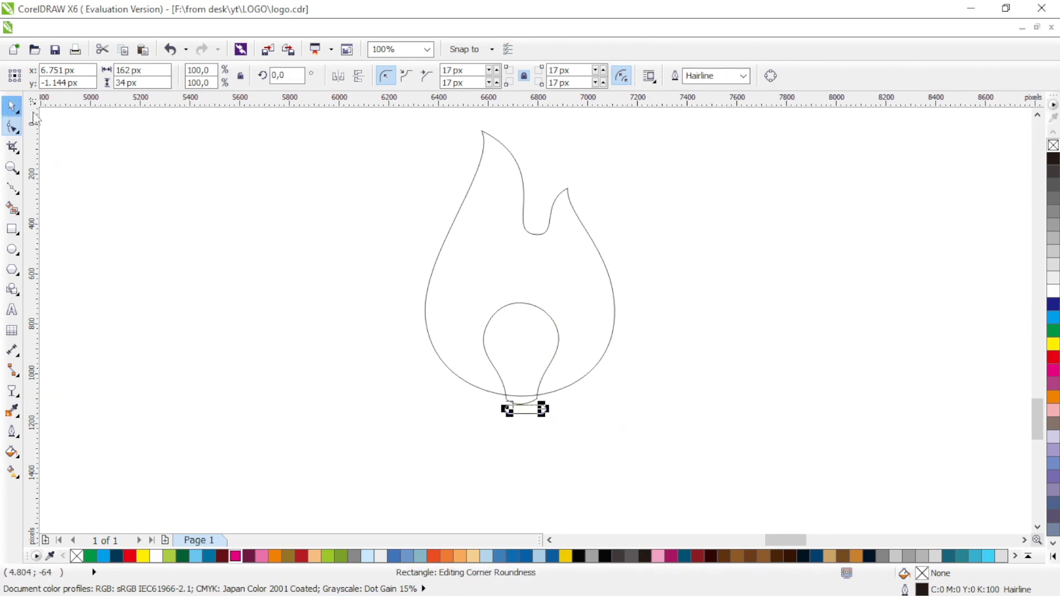
key("ctrl+q")
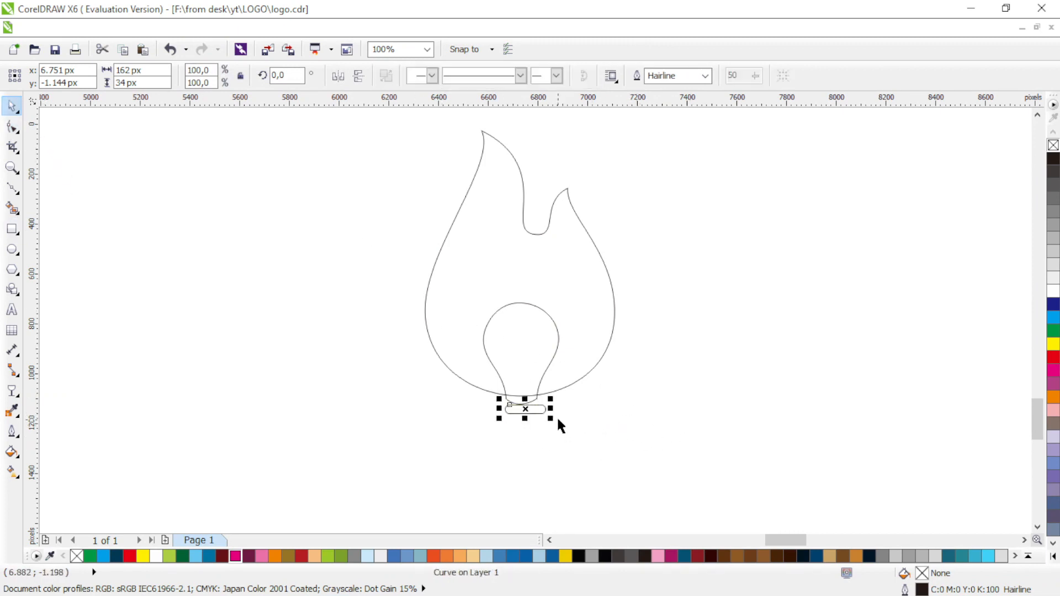
- Resize and duplicate the rounded bar into a stack of three below the bulb, narrowing downward, with the middle bar about 131 px wide
left_click_drag(551, 408, 535, 423)
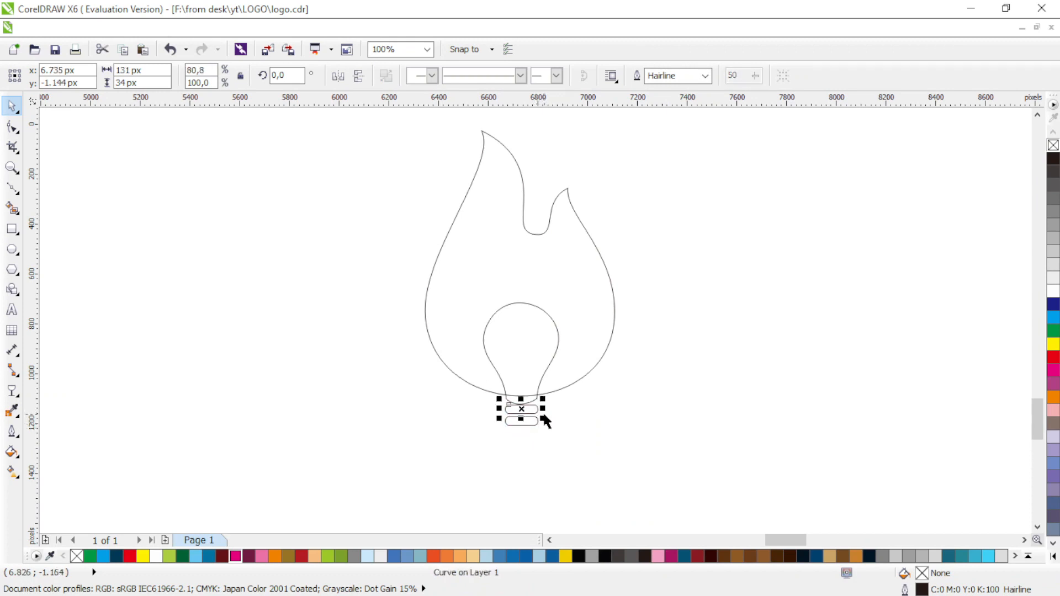
left_click(549, 413)
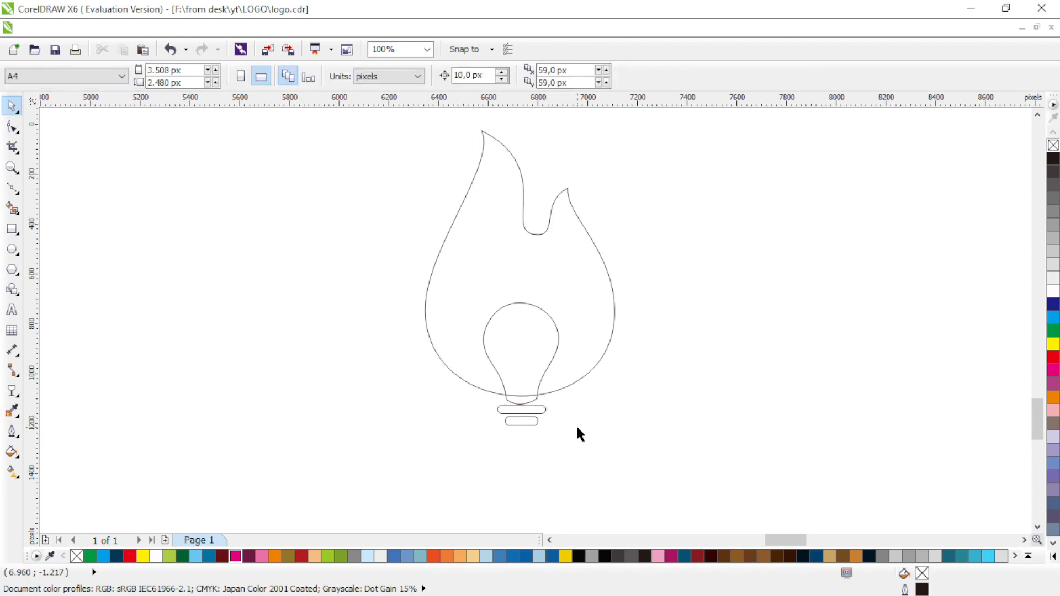
mouse_move(537, 423)
left_mouse_down()
mouse_move(534, 436)
mouse_move(539, 405)
left_mouse_up()
left_click(540, 439)
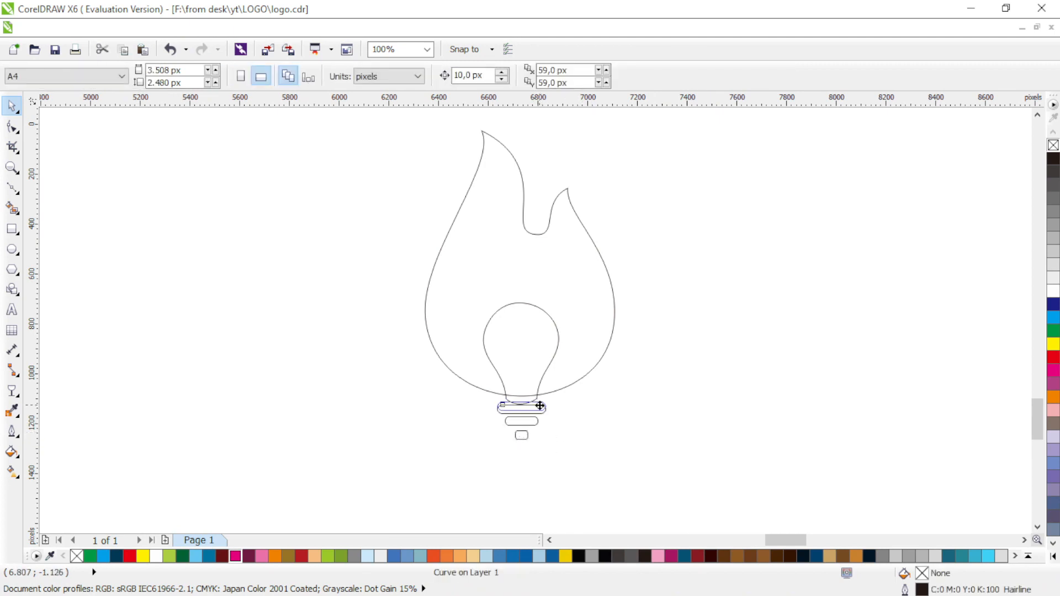
left_click(604, 439)
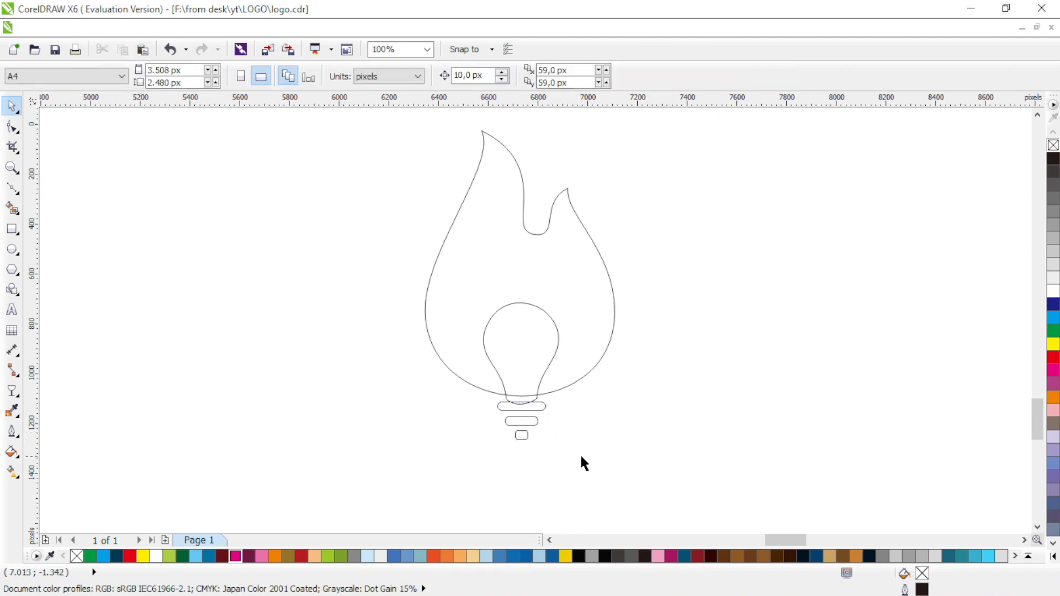
left_click(528, 435)
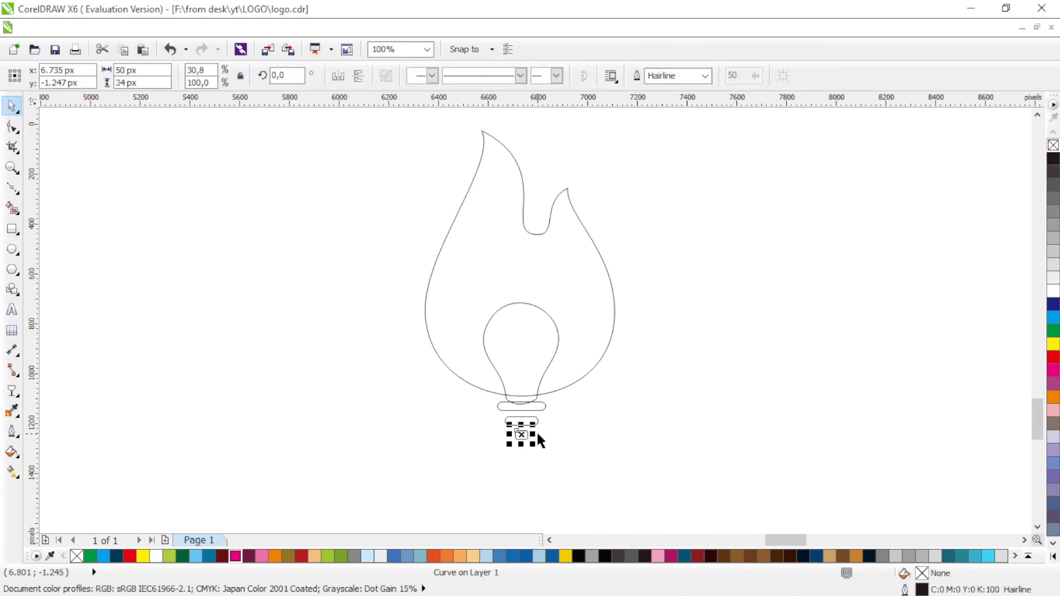
left_click_drag(536, 436, 541, 433)
left_click(597, 414)
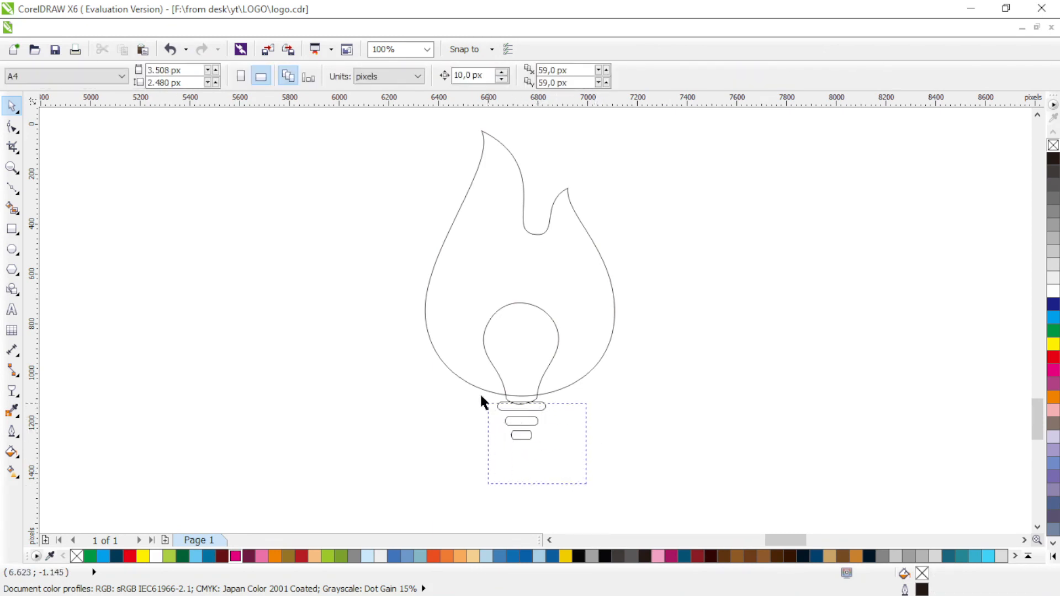
- Enlarge the bulb outline about its centre until its base overlaps the uppermost rounded bar
left_click_drag(481, 399, 478, 396)
left_click(552, 315)
left_click_drag(563, 296, 575, 291)
left_click(605, 350, "shift")
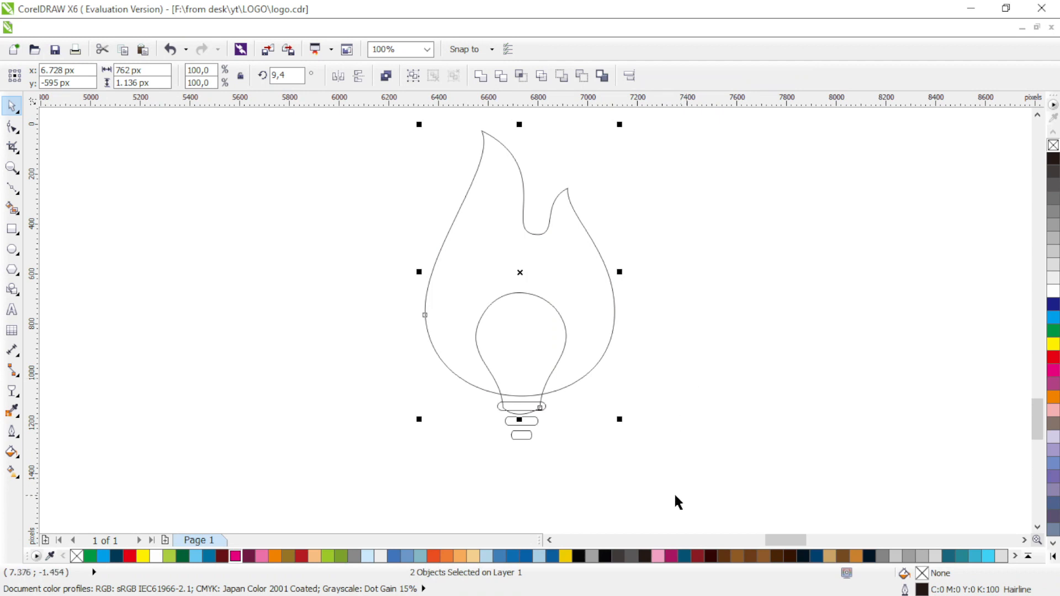
left_click_drag(674, 492, 425, 251)
- Trim the bulb shape out of the flame and delete the leftover bulb outline
left_click(566, 331)
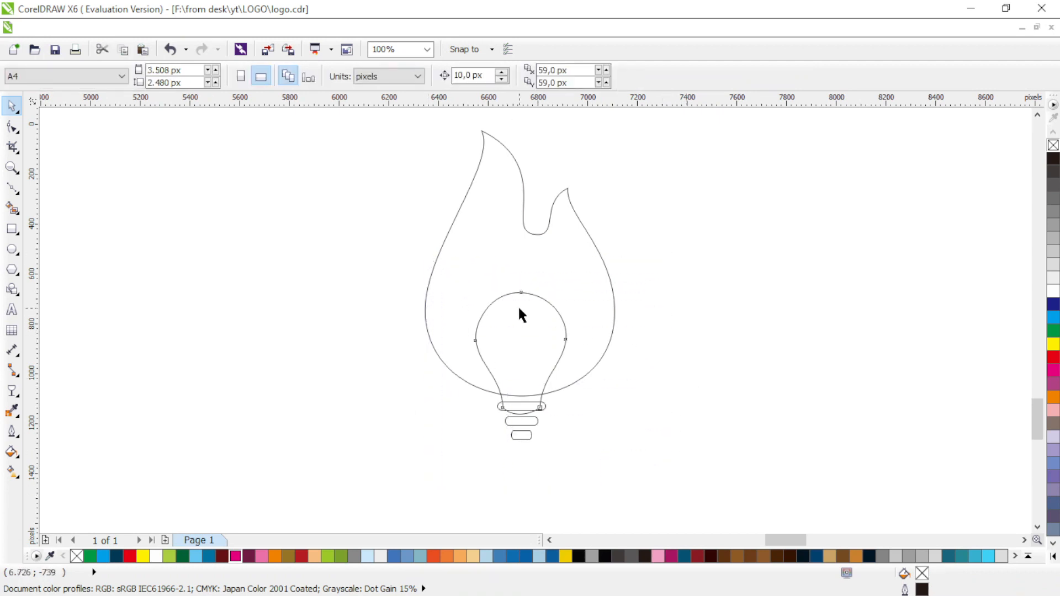
left_click(561, 237, "shift")
left_click(501, 76)
left_click(531, 331)
left_click(613, 317)
left_click(694, 293)
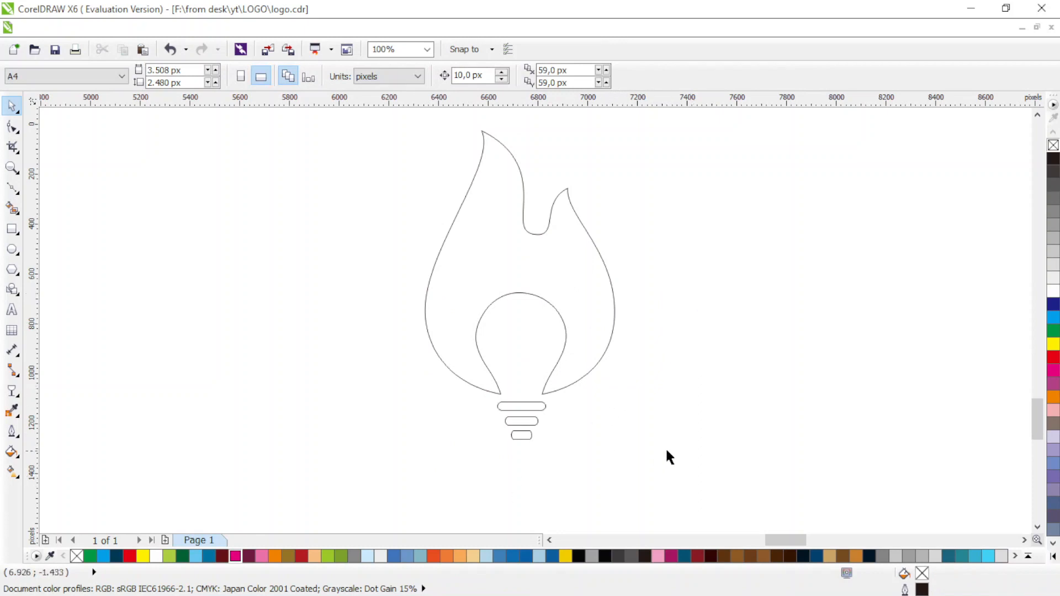
- Weld the flame and the three bars into one object, fill it with Red, and remove its outline
scroll(386, 110, "up", 1)
key("ctrl+a")
left_click(519, 235)
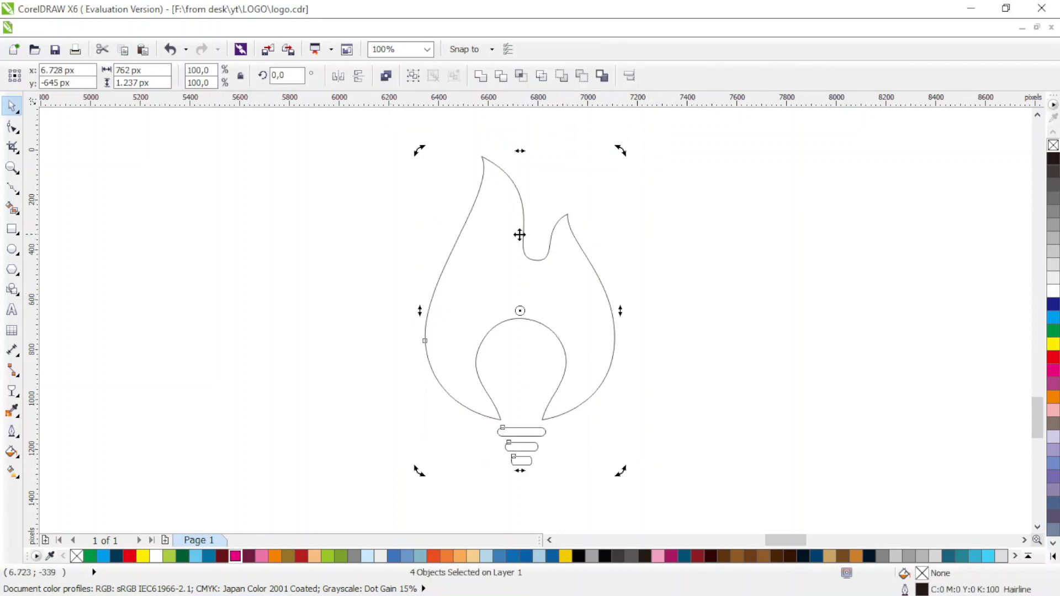
left_click(480, 75)
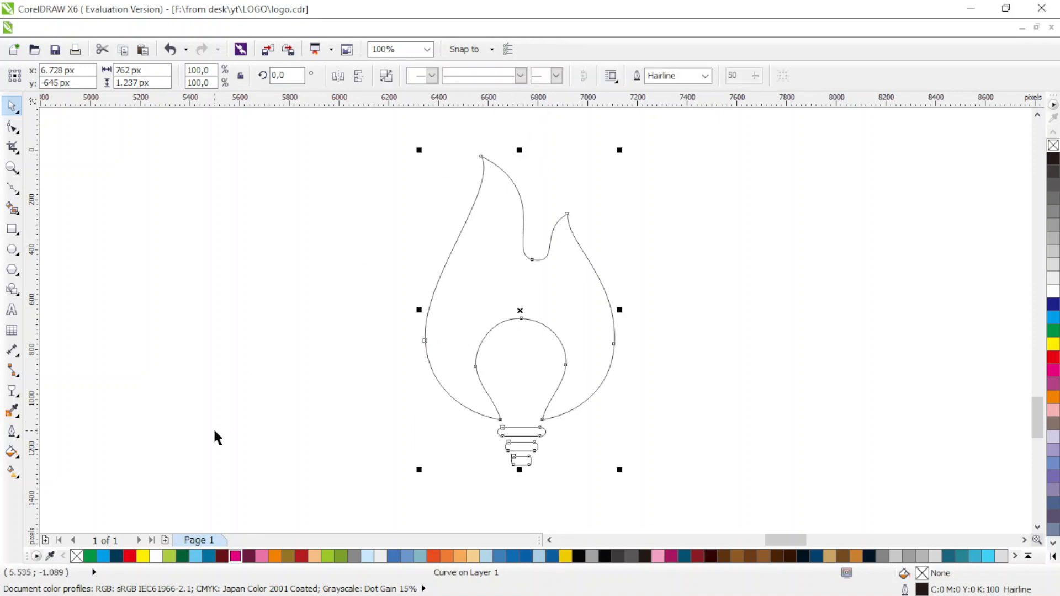
left_click(132, 559)
right_click(76, 555)
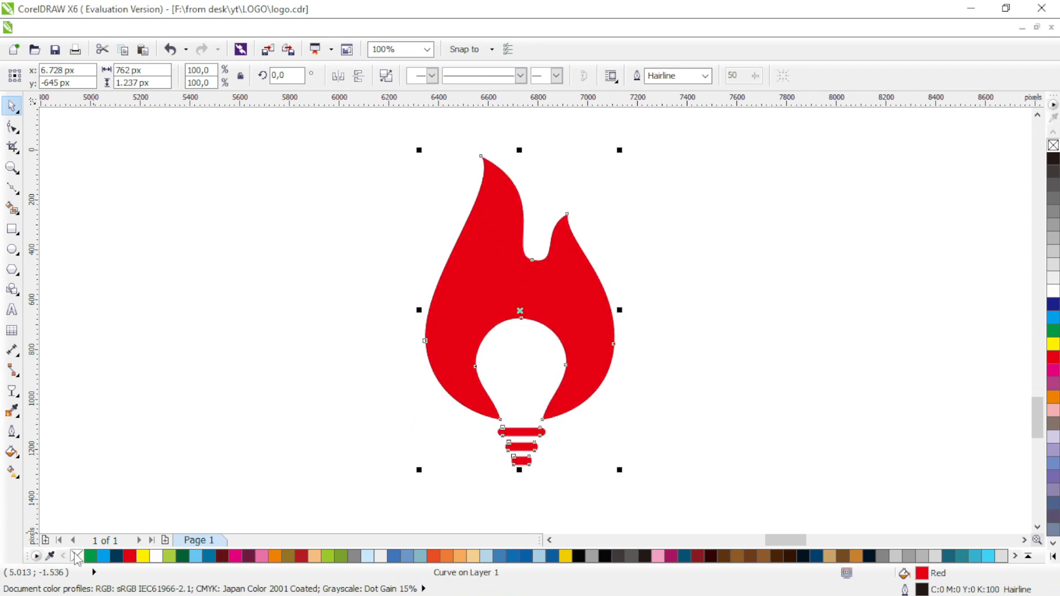
- Apply a vertical linear gradient to the logo, from red near the flame's base to magenta at its tip
left_click(12, 472)
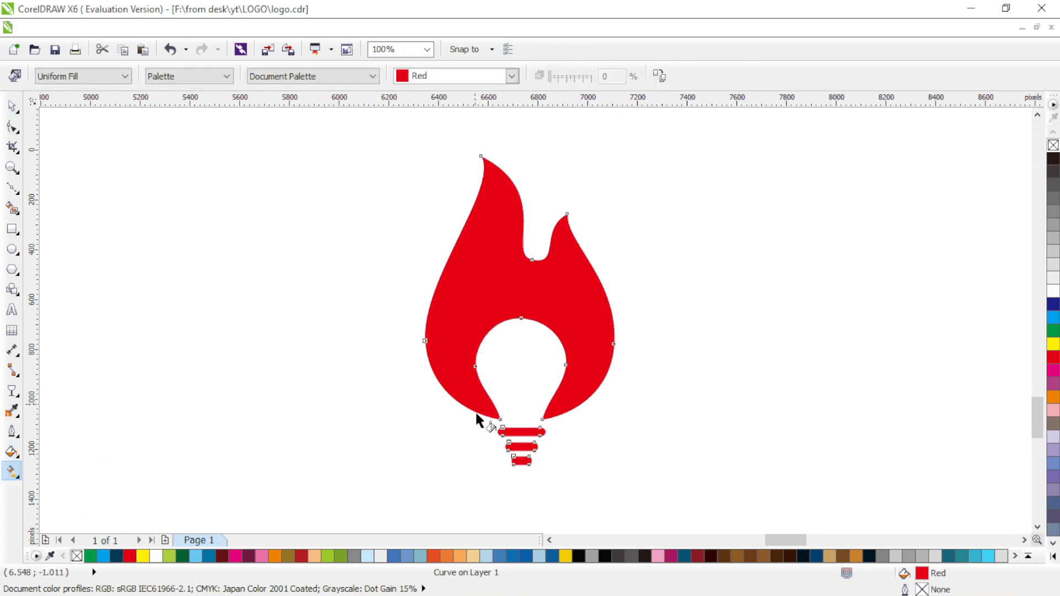
left_click_drag(529, 410, 529, 175)
left_click(236, 556)
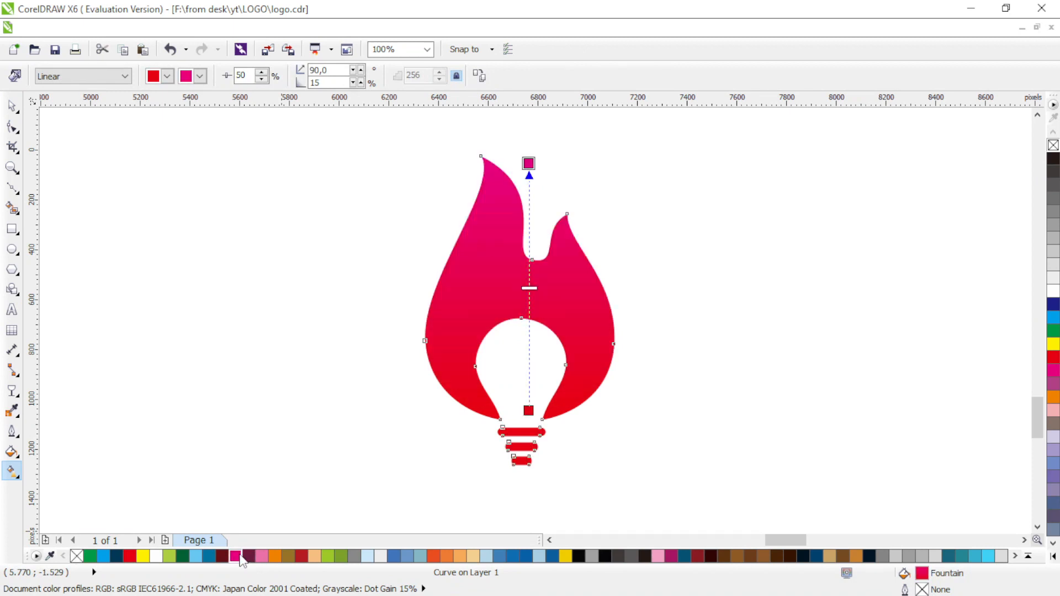
left_click(12, 106)
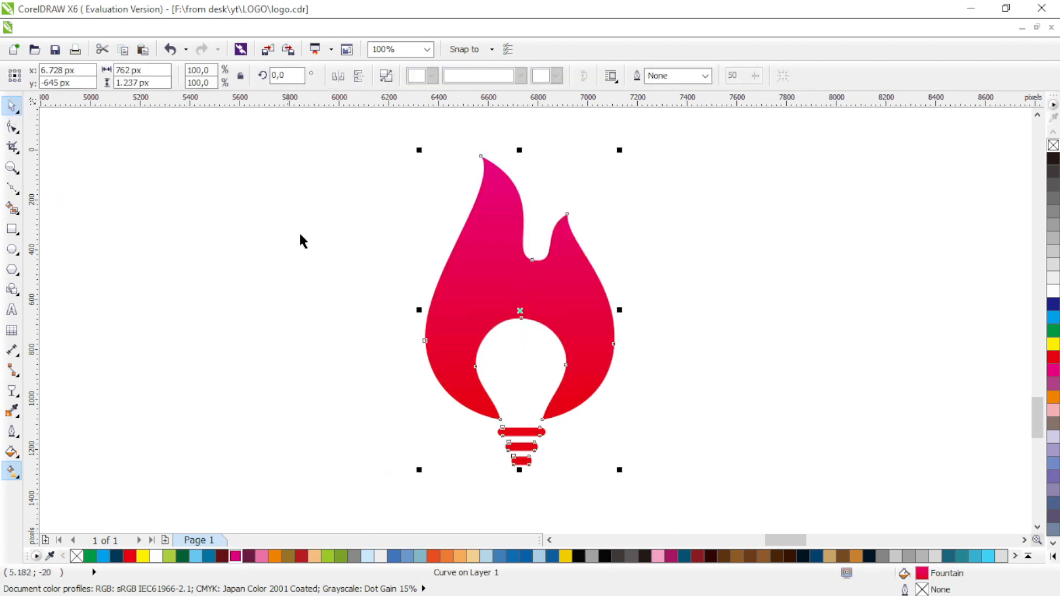
- Reshape the flame's notch upward and move the taller tip inward, adjusting its handles to refine the curve between the tips
left_click(12, 127)
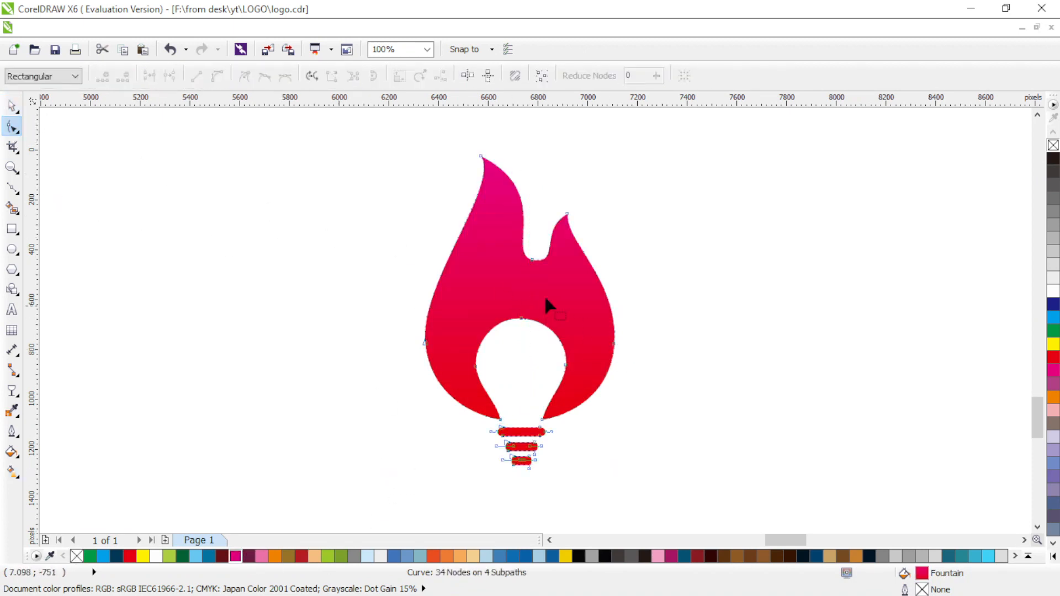
left_click_drag(556, 265, 518, 240)
left_click_drag(552, 192, 552, 168)
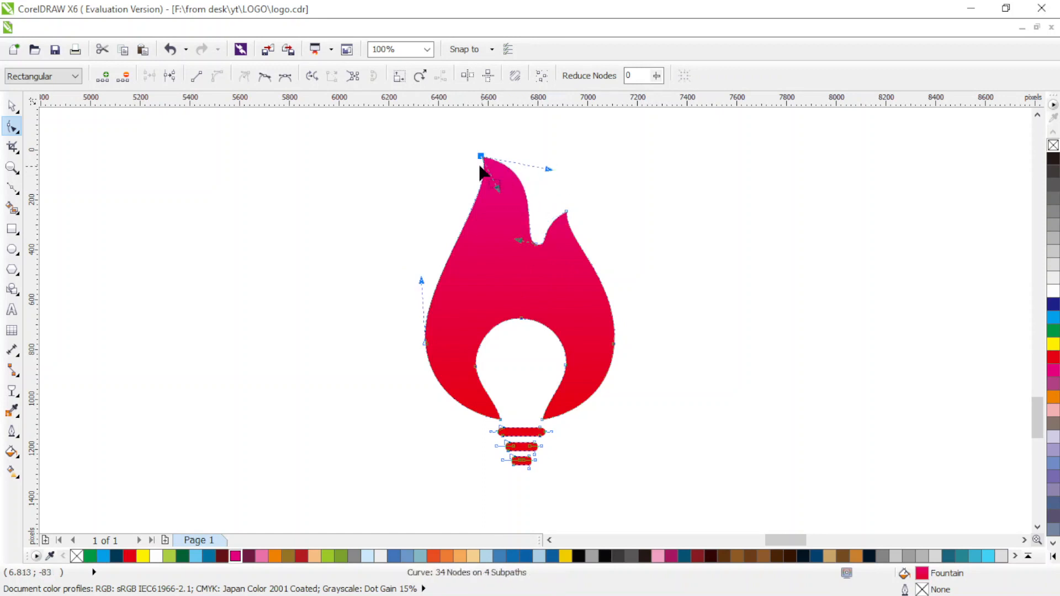
left_click_drag(480, 156, 498, 187)
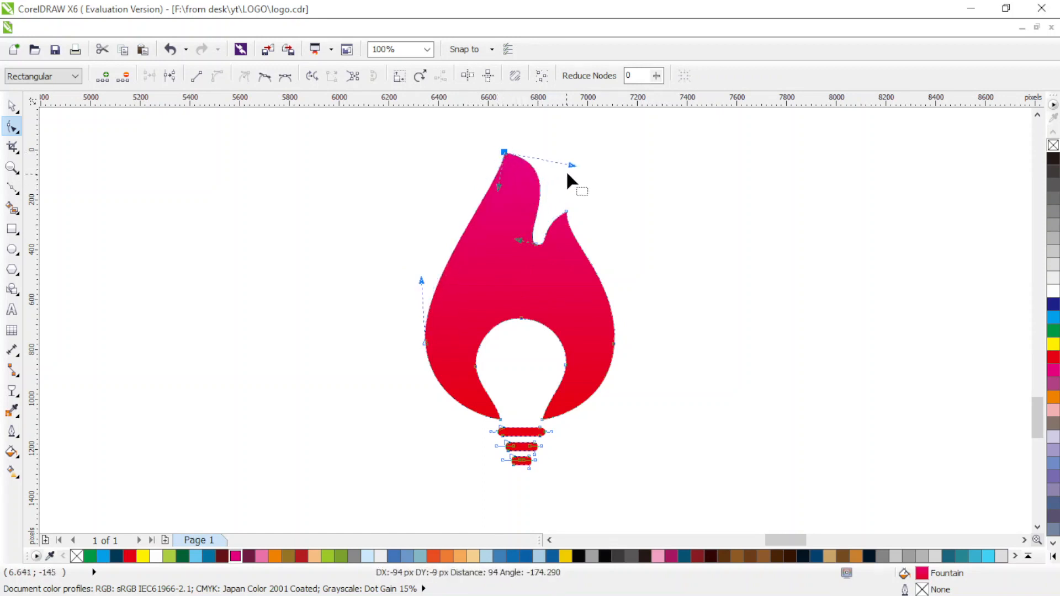
left_click_drag(572, 165, 549, 177)
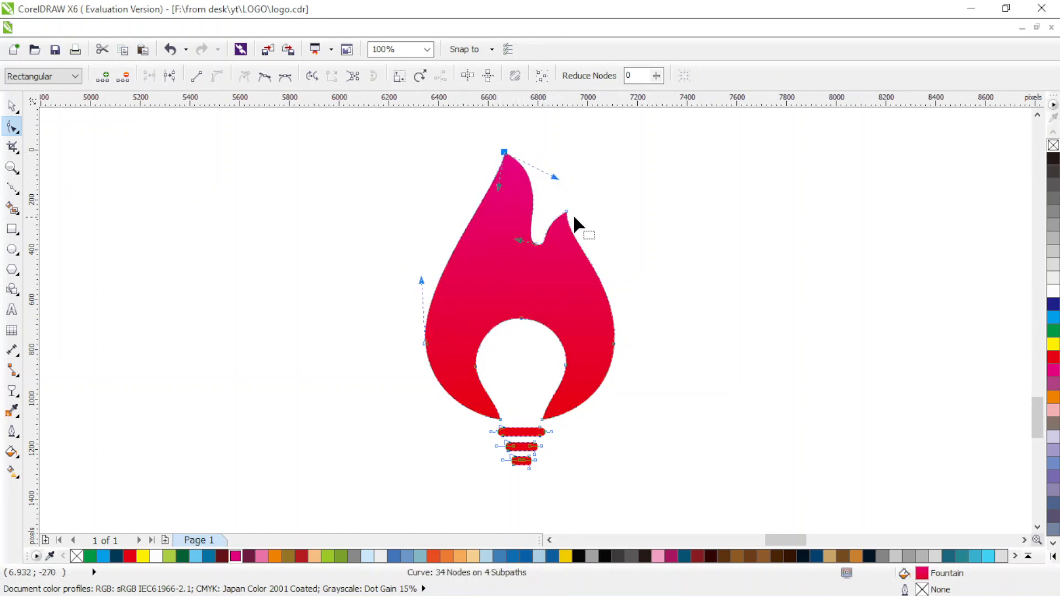
left_click(12, 106)
left_click(754, 269)
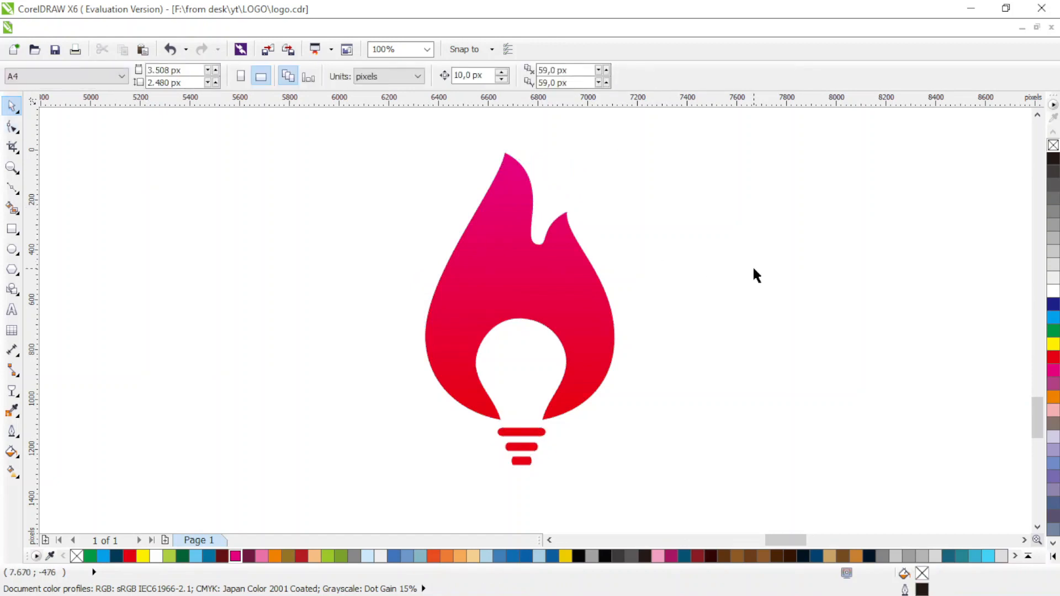